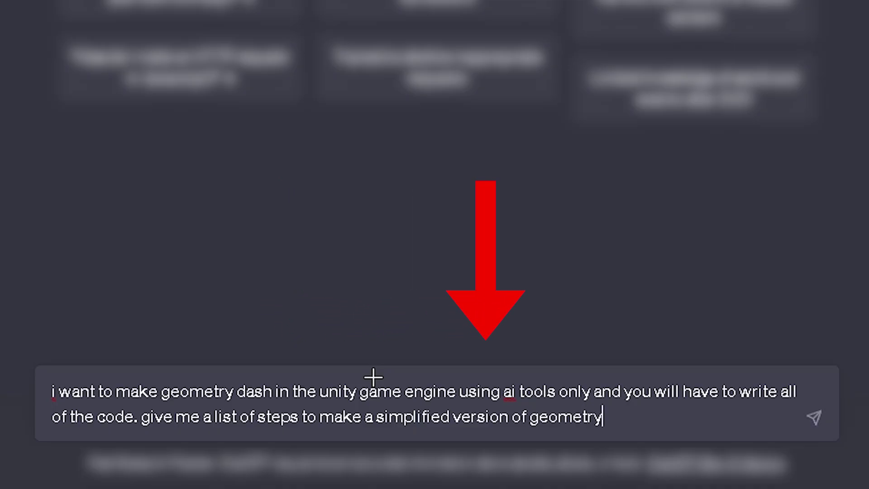
- Prompt ChatGPT for steps to make a simplified Geometry Dash in Unity and highlight the first step
{"action": "type", "text": "sh"}
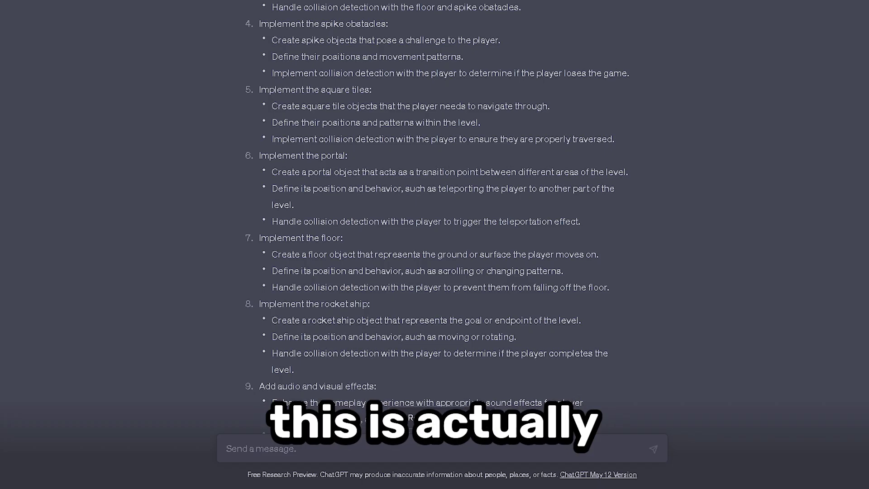
{"action": "left_click_drag", "start_coordinate": [271, 116], "coordinate": [403, 126]}
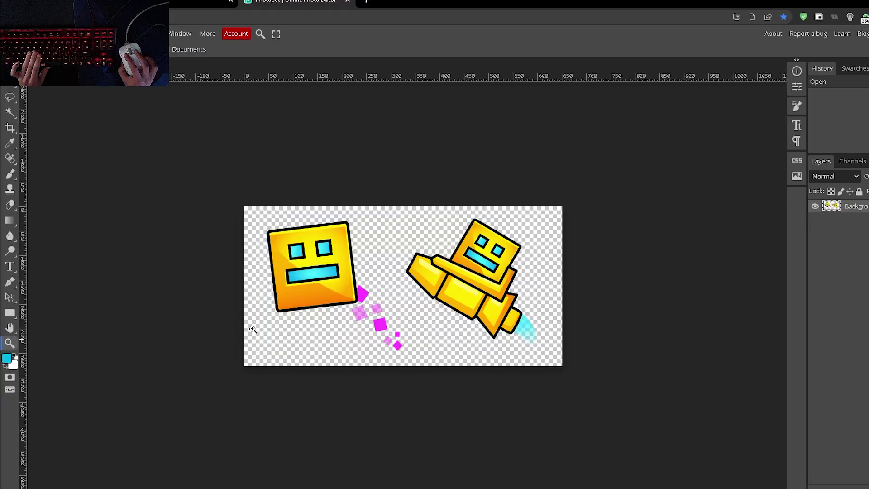
- Zoom on the yellow cube and load the cropped player.png into Leonardo's image-to-image box
{"action": "left_click_drag", "start_coordinate": [253, 329], "coordinate": [319, 300]}
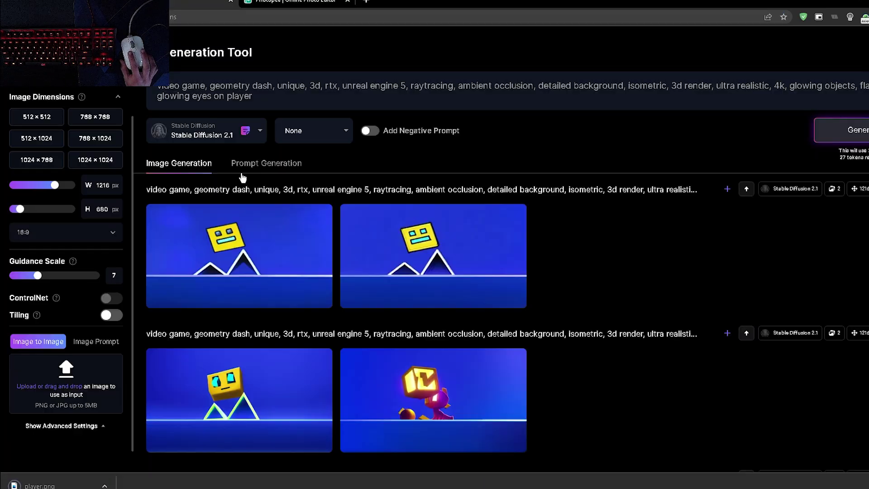
{"action": "left_click_drag", "start_coordinate": [36, 485], "coordinate": [45, 387]}
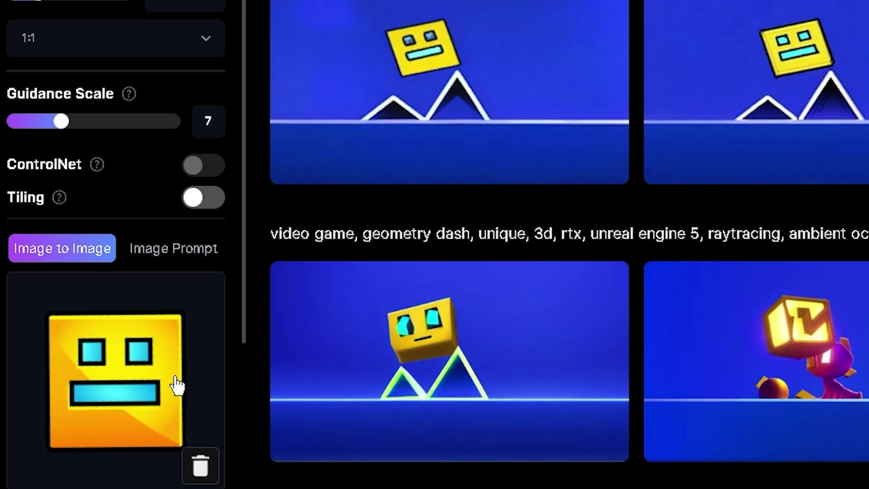
{"action": "scroll", "coordinate": [860, 303], "scroll_direction": "up", "scroll_amount": 2}
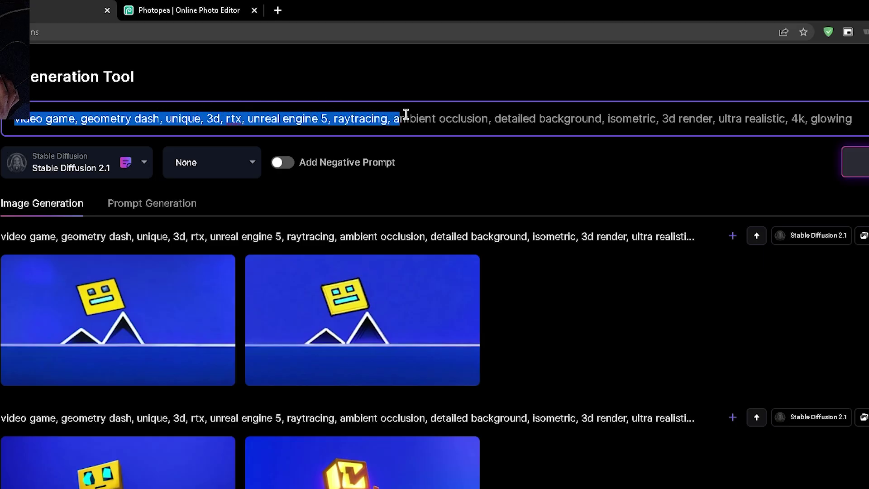
- Add robot, shiny and futuristic to the prompt, generate cube variants, and inspect the spiked cube
{"action": "left_click_drag", "start_coordinate": [511, 121], "coordinate": [793, 118]}
{"action": "left_click", "coordinate": [833, 116]}
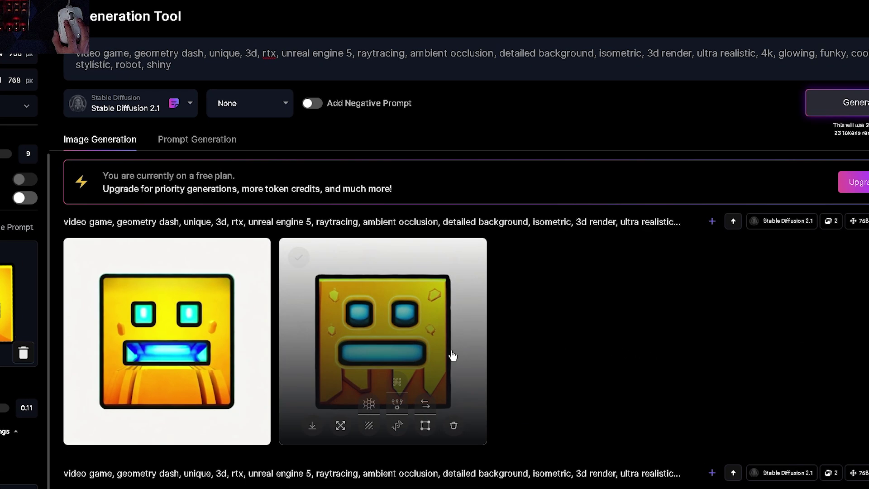
{"action": "left_click", "coordinate": [609, 312]}
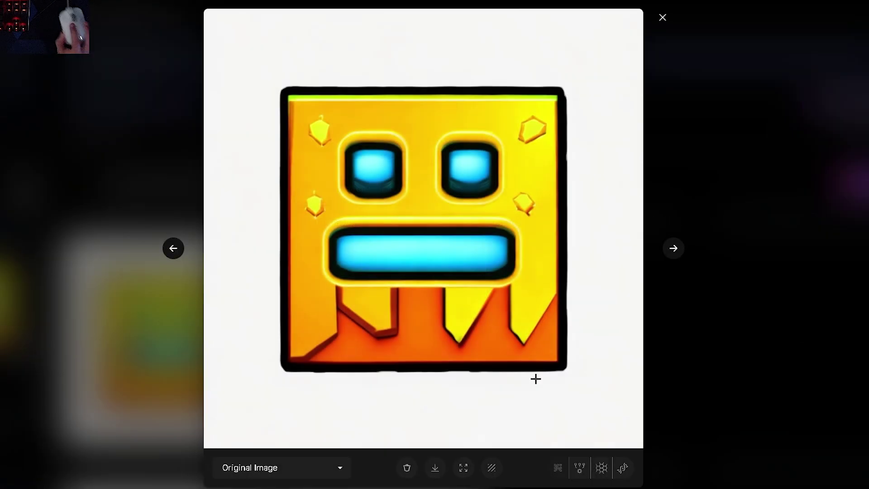
{"action": "left_click", "coordinate": [728, 367]}
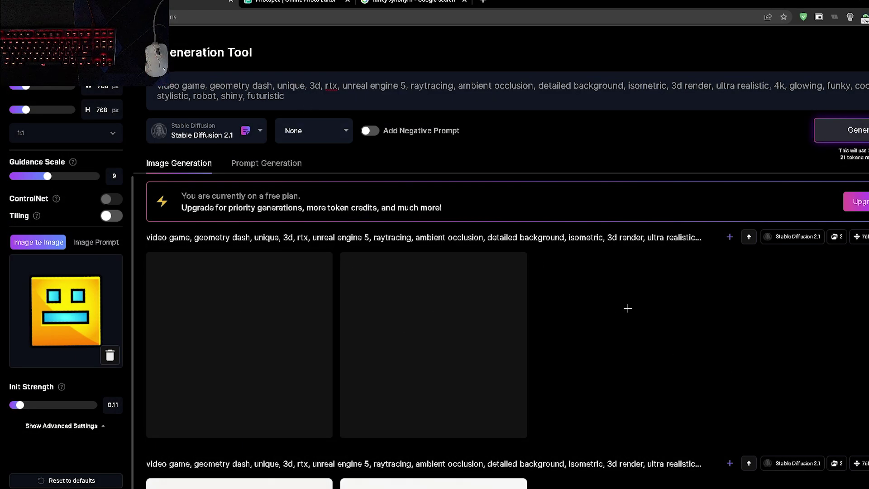
{"action": "scroll", "coordinate": [628, 308], "scroll_direction": "down", "scroll_amount": 6}
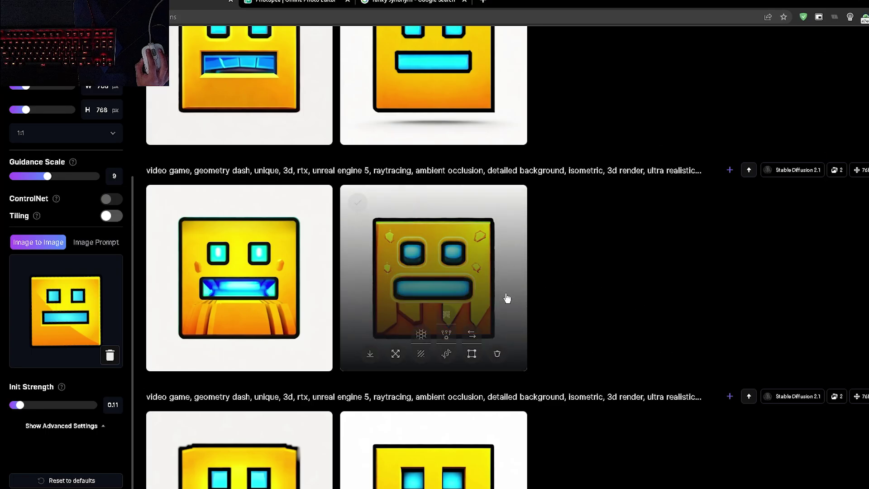
{"action": "scroll", "coordinate": [656, 314], "scroll_direction": "down", "scroll_amount": 1}
{"action": "scroll", "coordinate": [507, 310], "scroll_direction": "up", "scroll_amount": 2}
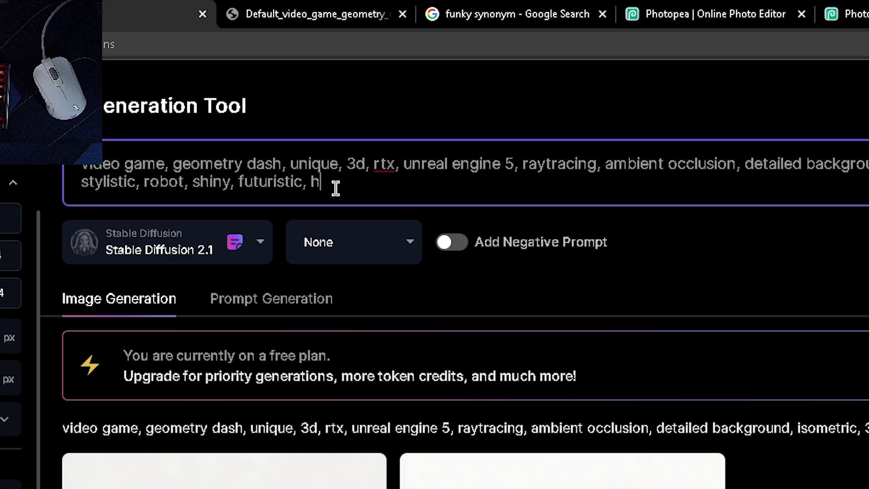
- Generate yellow rocket ship designs, inspect two results, then load spike.png as the reference image
{"action": "type", "text": "ip"}
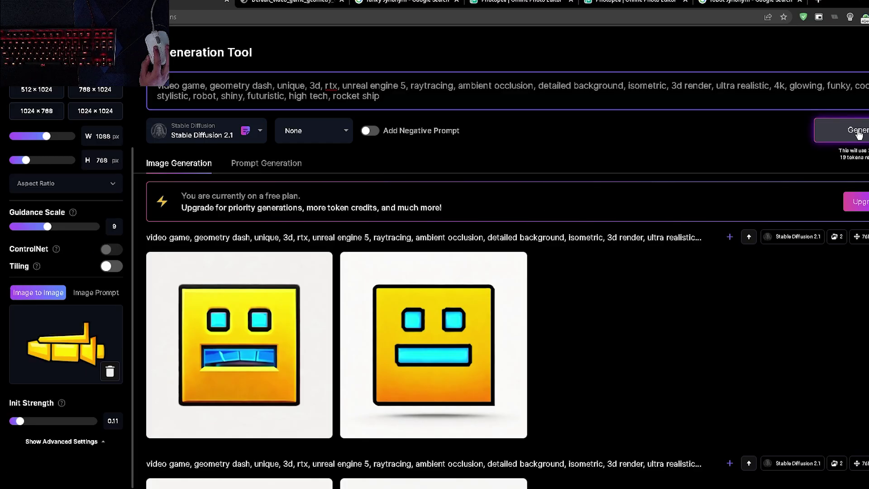
{"action": "left_click", "coordinate": [838, 129]}
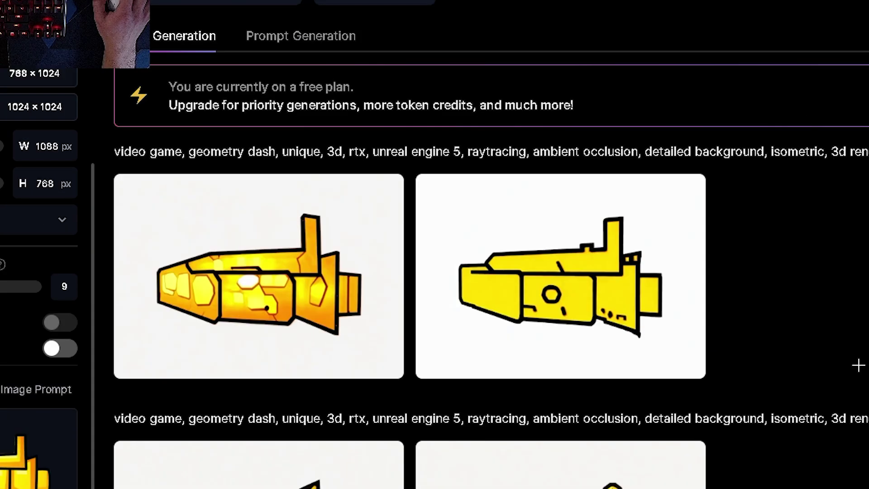
{"action": "scroll", "coordinate": [848, 358], "scroll_direction": "down", "scroll_amount": 7}
{"action": "scroll", "coordinate": [828, 360], "scroll_direction": "up", "scroll_amount": 7}
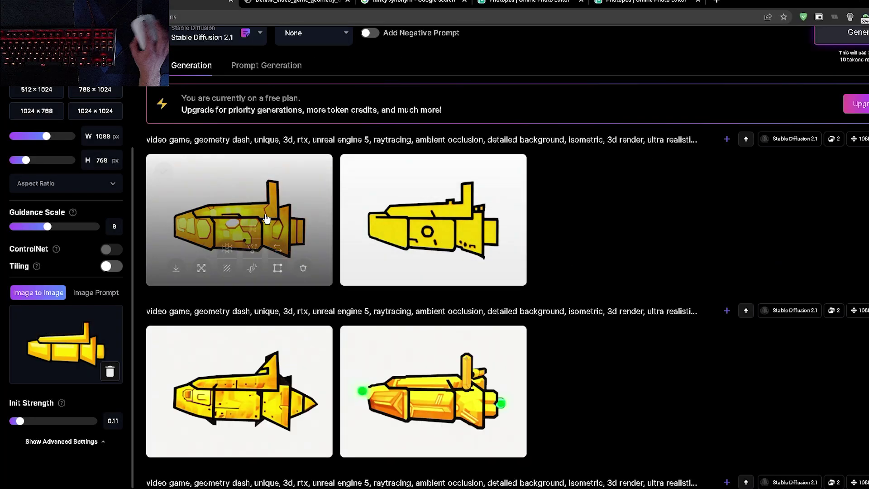
{"action": "left_click", "coordinate": [323, 228]}
{"action": "left_click", "coordinate": [817, 199]}
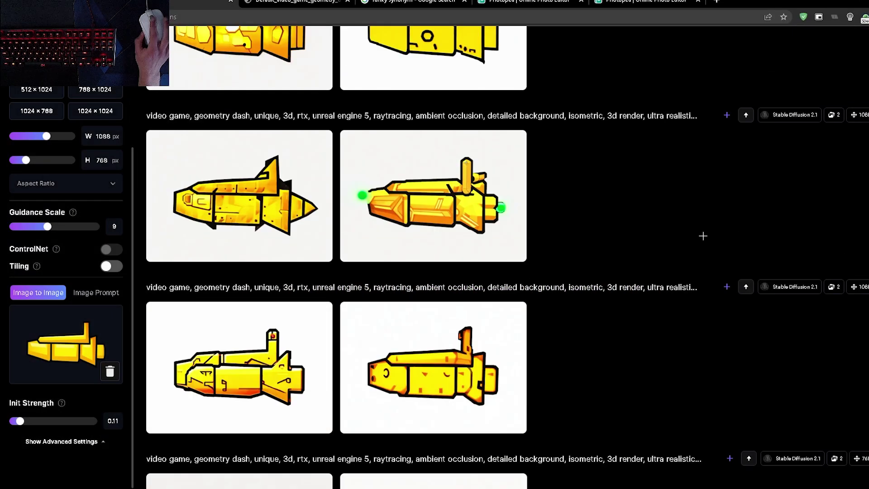
{"action": "left_click", "coordinate": [238, 362]}
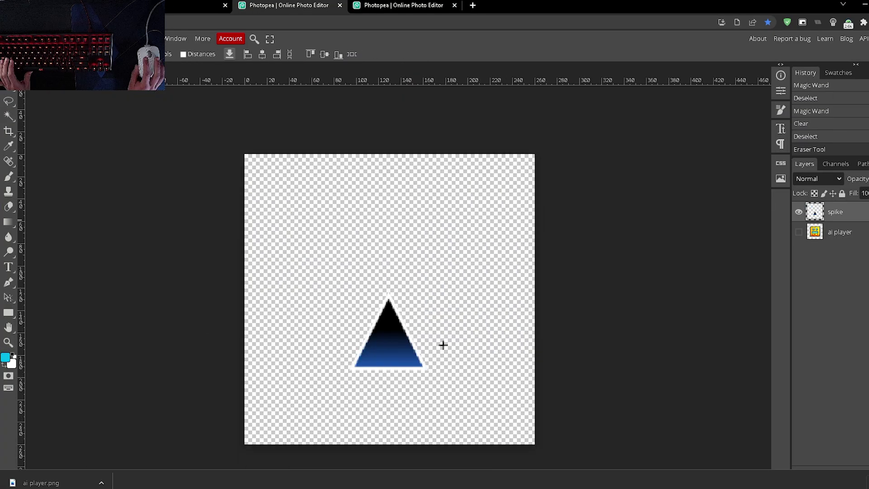
{"action": "left_click_drag", "start_coordinate": [743, 156], "coordinate": [63, 358]}
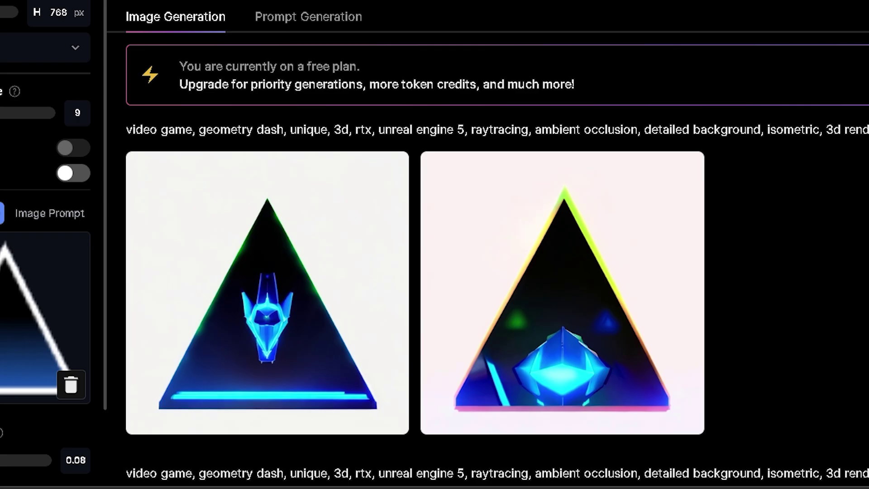
- Inspect the generated blue spike designs, including the sharper dark blue one
{"action": "left_click", "coordinate": [561, 293]}
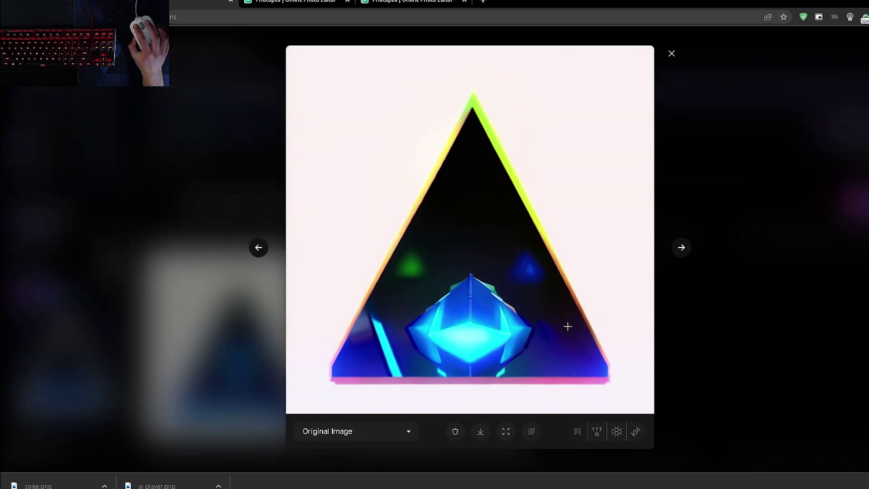
{"action": "left_click", "coordinate": [689, 348]}
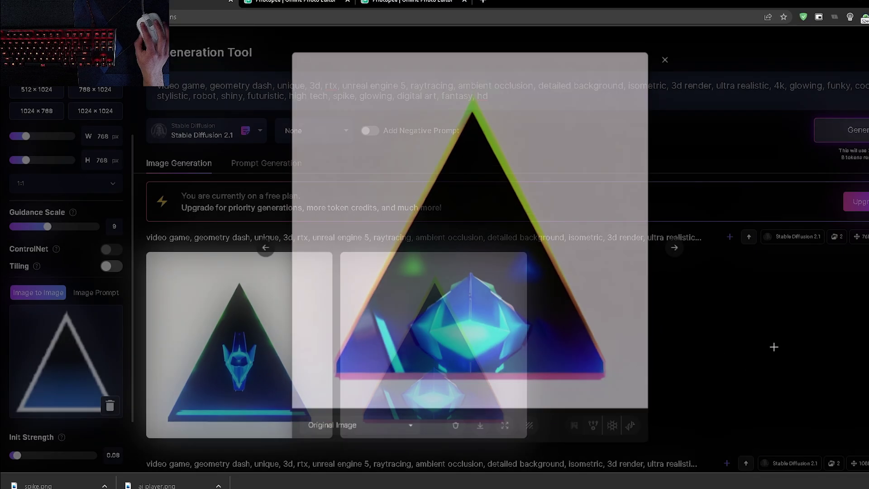
{"action": "scroll", "coordinate": [633, 337], "scroll_direction": "down", "scroll_amount": 1}
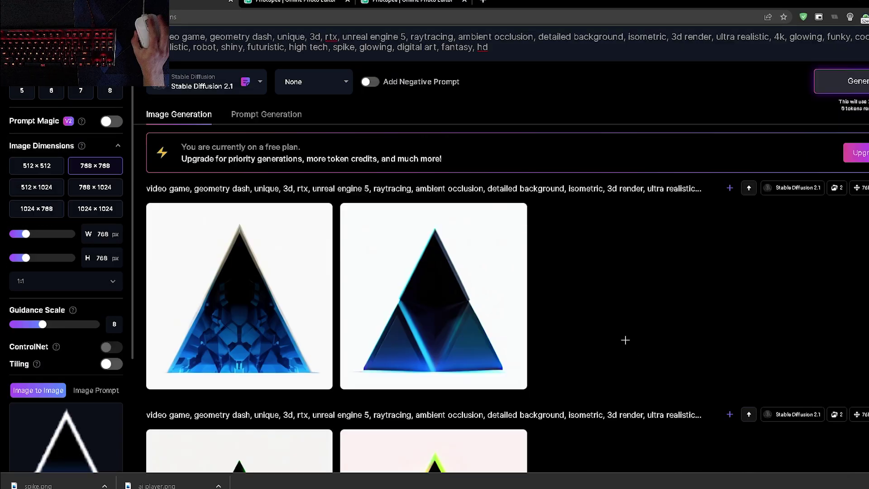
{"action": "left_click", "coordinate": [485, 277]}
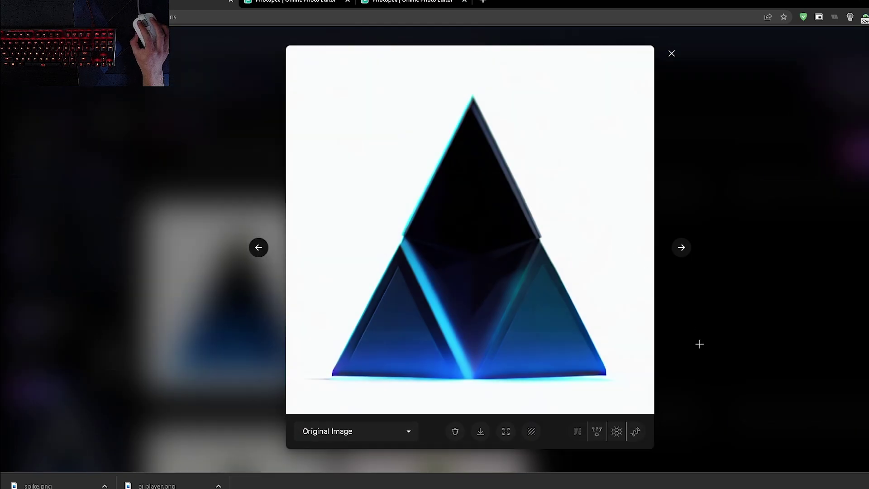
{"action": "left_click", "coordinate": [765, 300]}
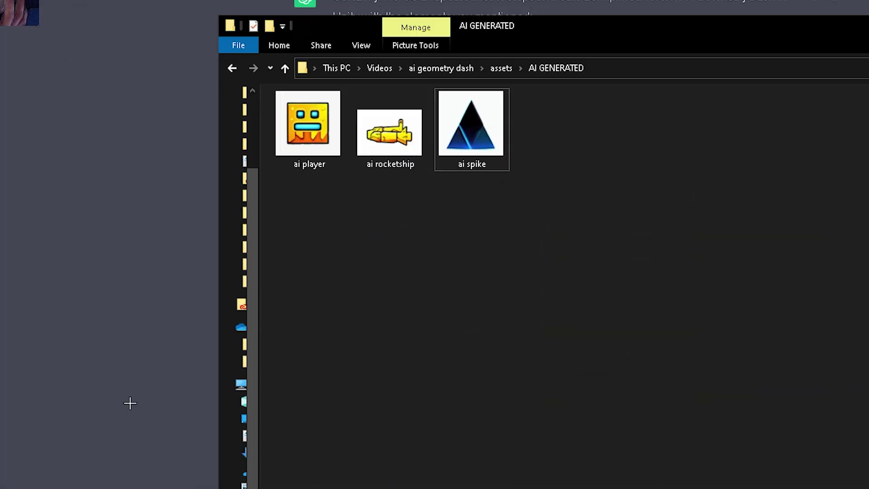
- Preview the saved ai player, ai rocketship and ai spike images in the Photos viewer
{"action": "left_click", "coordinate": [327, 119]}
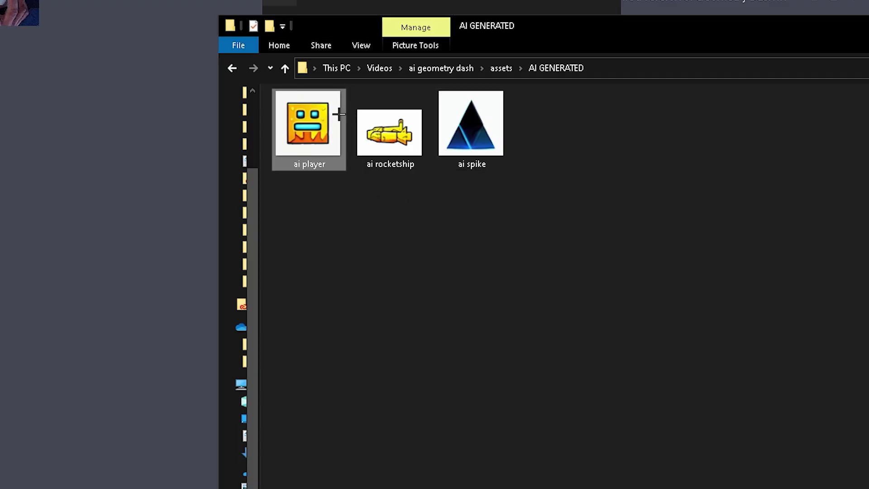
{"action": "double_click", "coordinate": [338, 114]}
{"action": "left_click", "coordinate": [606, 264]}
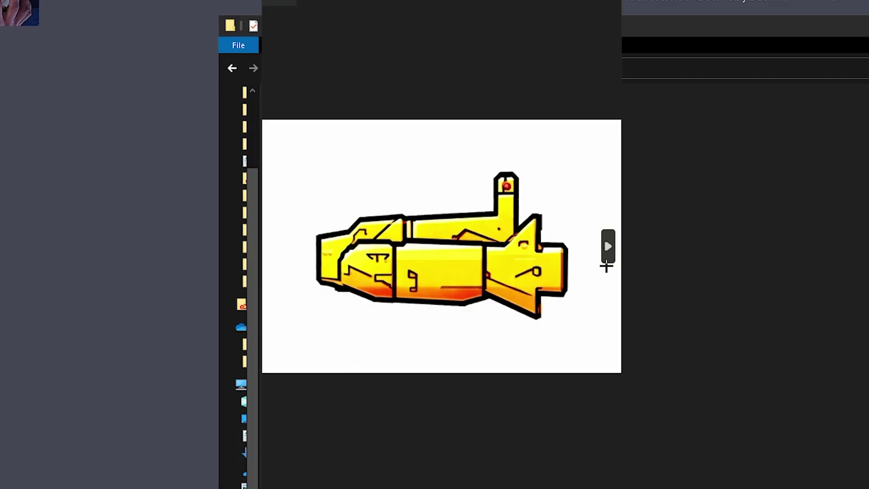
{"action": "left_click", "coordinate": [606, 246]}
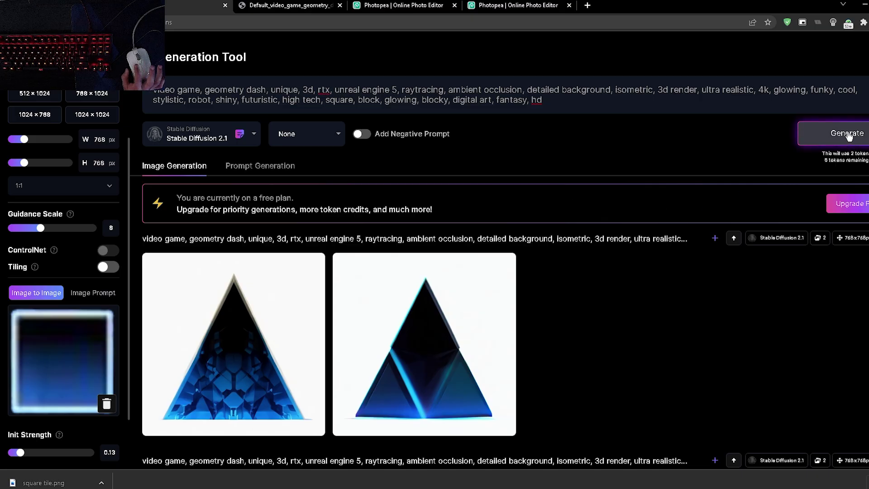
- Generate blue tile designs with 'square, block, blocky' in the prompt and enlarge the first one
{"action": "left_click", "coordinate": [847, 134]}
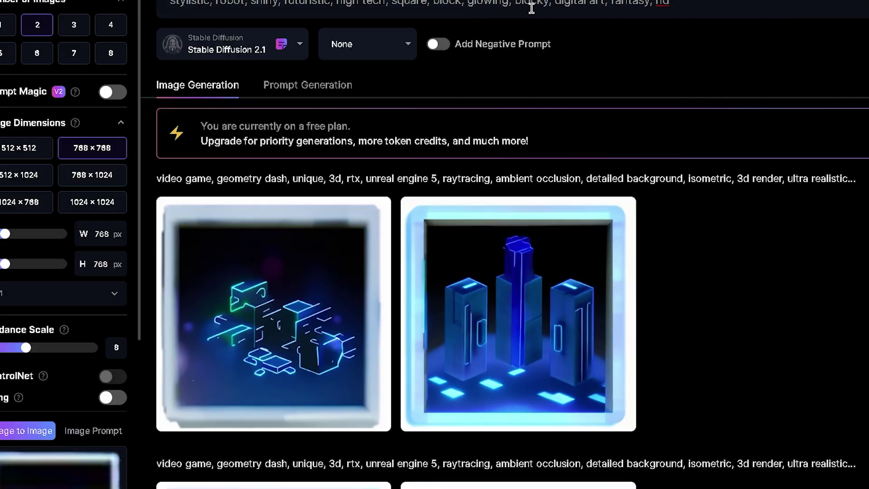
{"action": "left_click_drag", "start_coordinate": [546, 6], "coordinate": [537, 4]}
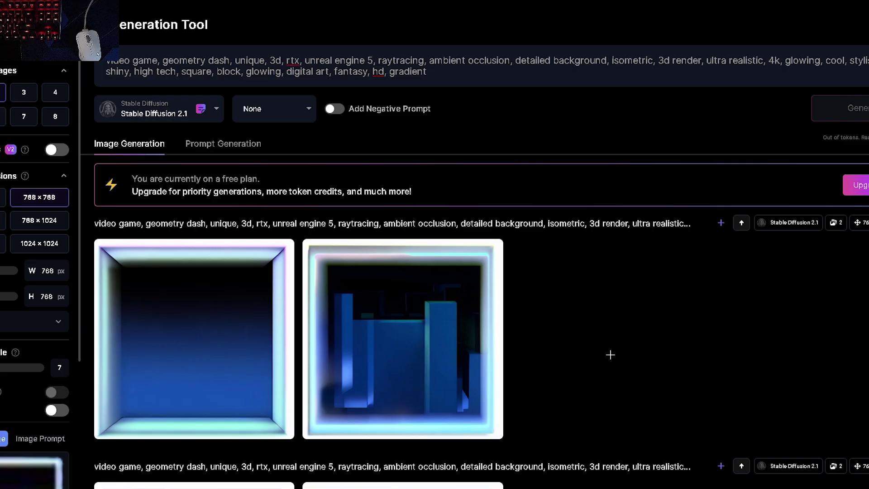
{"action": "scroll", "coordinate": [767, 305], "scroll_direction": "down", "scroll_amount": 2}
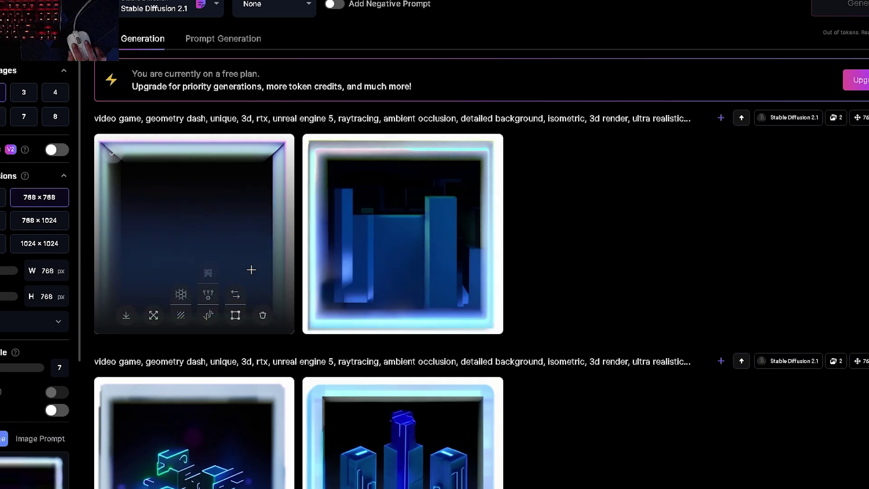
{"action": "left_click", "coordinate": [320, 326]}
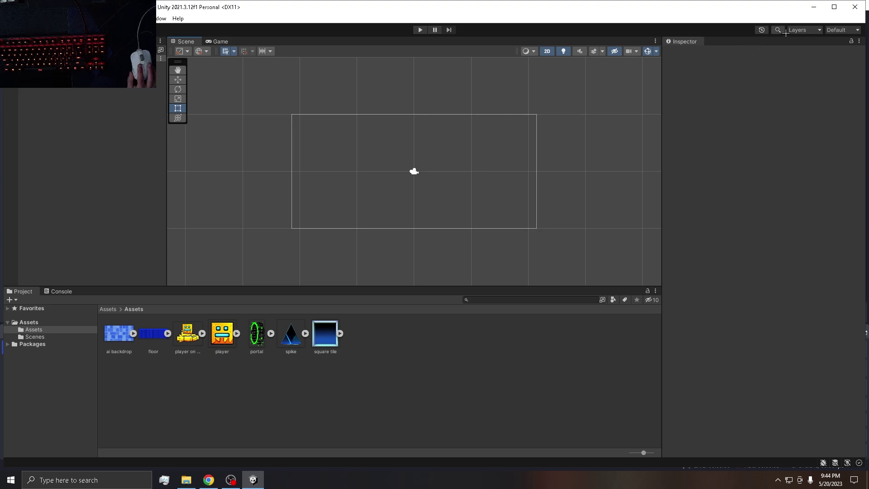
- Maximize Unity and create a 2D Square sprite in the Hierarchy for the floor
{"action": "left_click", "coordinate": [828, 9]}
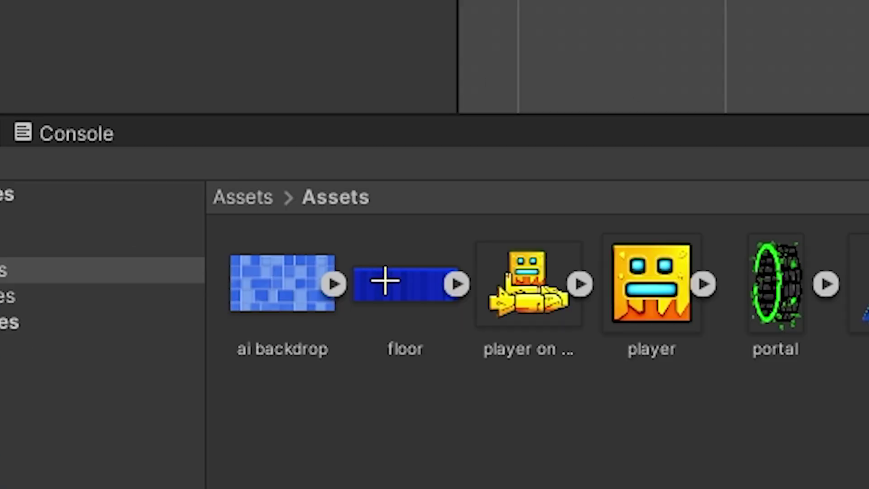
{"action": "left_click", "coordinate": [116, 345]}
{"action": "right_click", "coordinate": [80, 97]}
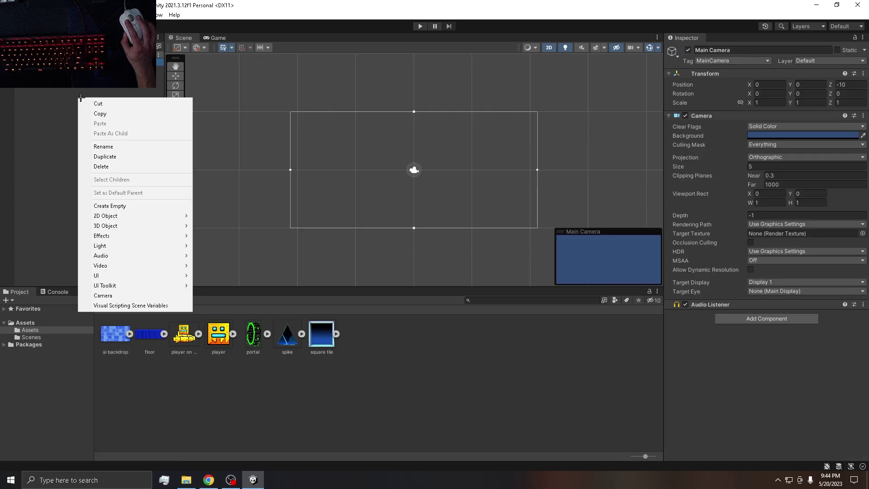
{"action": "mouse_move", "coordinate": [235, 216]}
{"action": "left_click", "coordinate": [299, 225]}
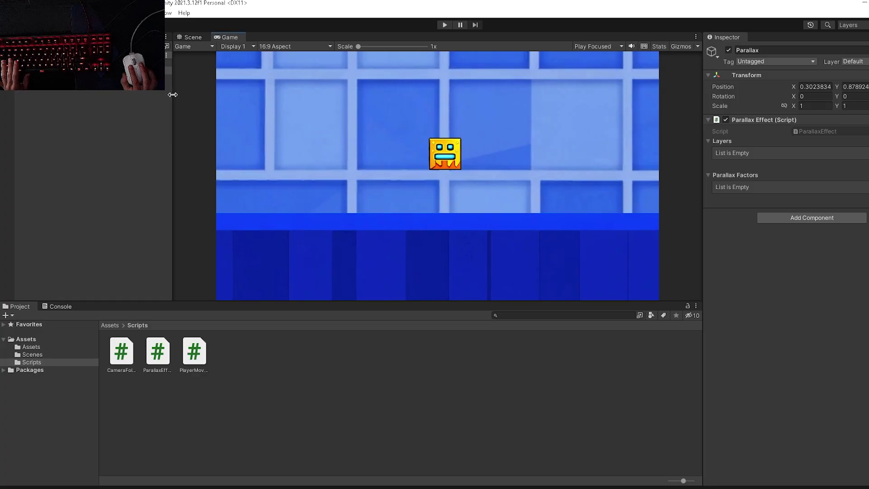
- Enlarge the Game view, play the scene, and inspect the Parallax and Player objects
{"action": "left_click_drag", "start_coordinate": [173, 95], "coordinate": [161, 94]}
{"action": "left_click_drag", "start_coordinate": [353, 301], "coordinate": [320, 357]}
{"action": "key", "text": "ctrl+p"}
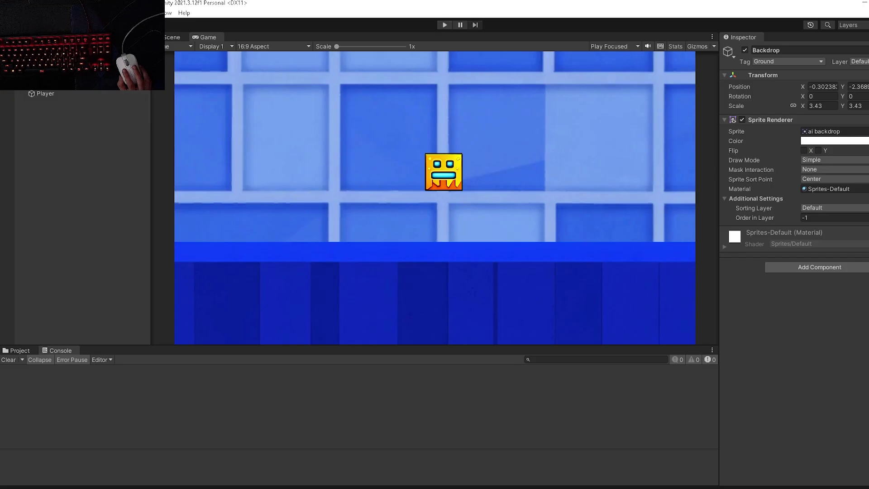
{"action": "key", "text": "Up"}
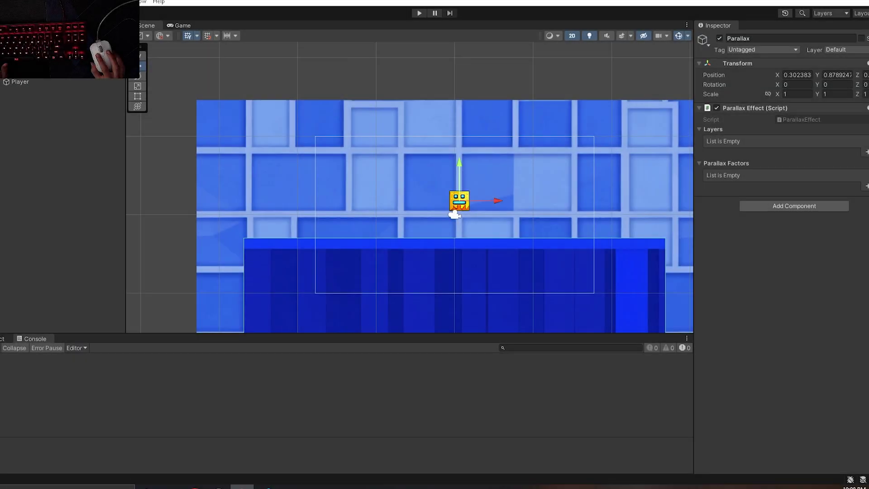
{"action": "key", "text": "Down"}
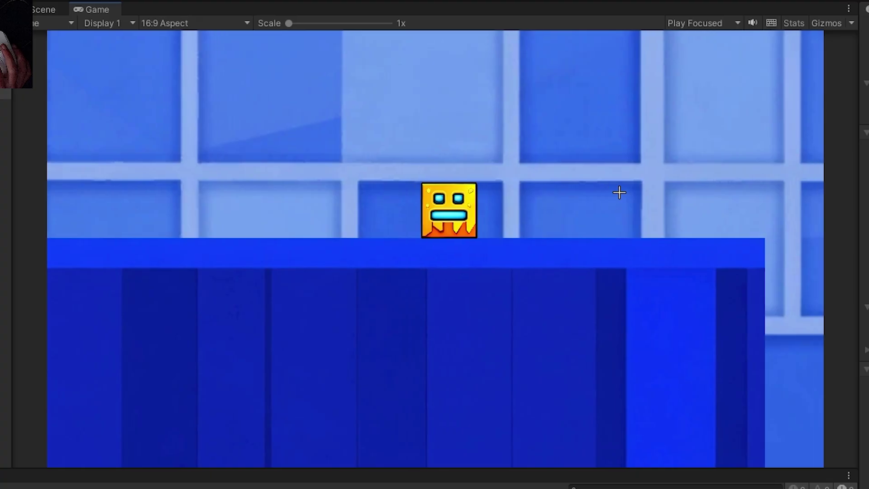
- Test the cube's jump with the revised PlayerMovement script in play mode
{"action": "key", "text": "space"}
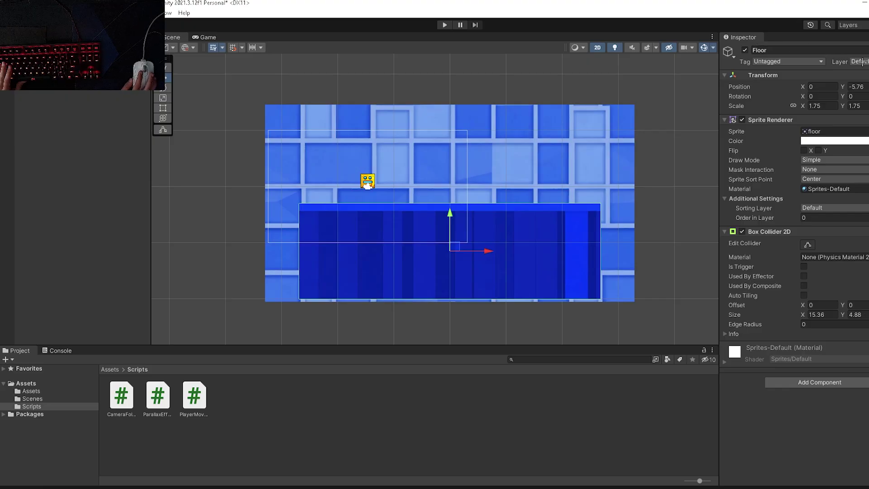
- Set the Floor's tag to Ground and play-test jumping on it
{"action": "left_click", "coordinate": [782, 54]}
{"action": "left_click", "coordinate": [586, 320]}
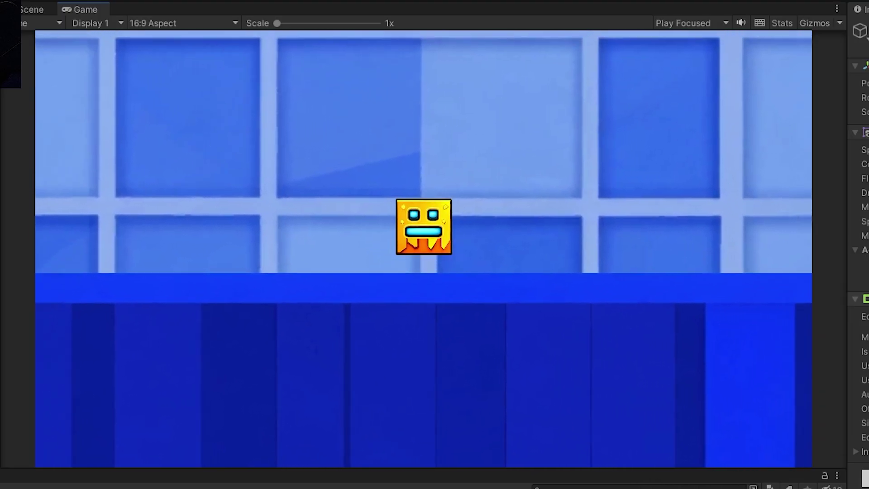
{"action": "key", "text": "space"}
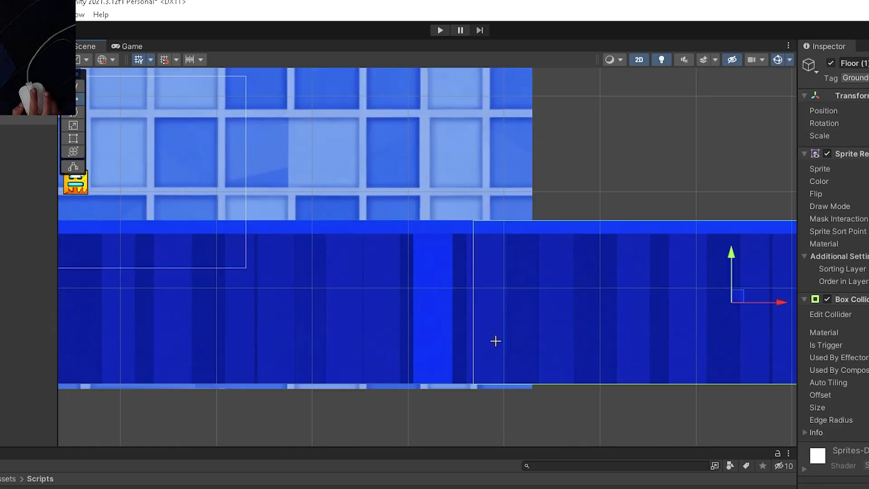
{"action": "scroll", "coordinate": [494, 341], "scroll_direction": "down", "scroll_amount": 5}
{"action": "scroll", "coordinate": [777, 316], "scroll_direction": "up", "scroll_amount": 3}
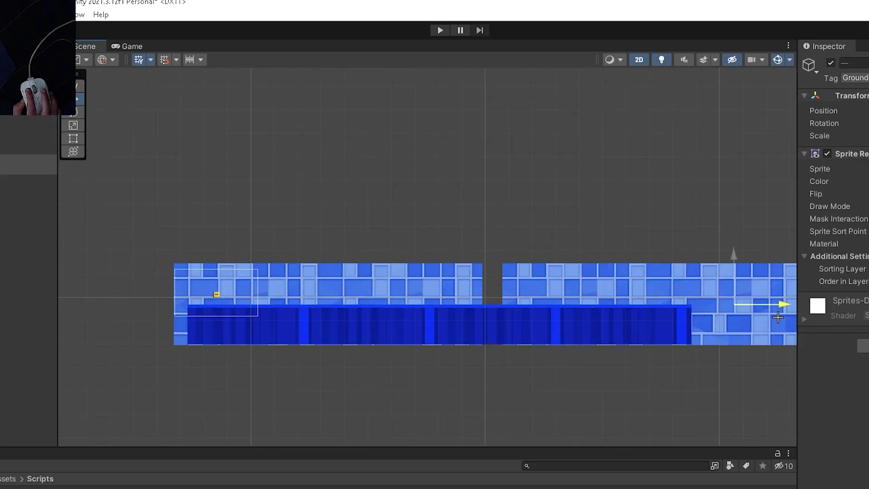
{"action": "scroll", "coordinate": [777, 317], "scroll_direction": "up", "scroll_amount": 8}
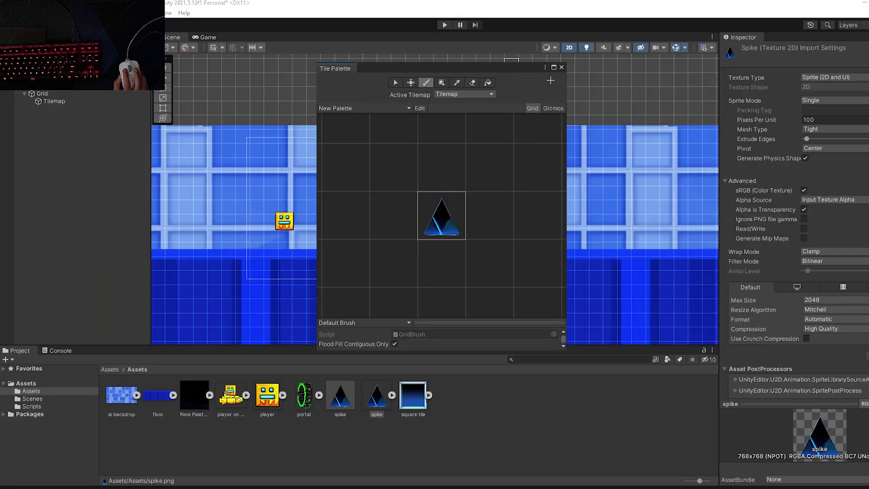
- Dock the Tile Palette beside the Scene and paint a spike tile on the floor
{"action": "left_click_drag", "start_coordinate": [555, 68], "coordinate": [723, 136]}
{"action": "scroll", "coordinate": [339, 194], "scroll_direction": "up", "scroll_amount": 5}
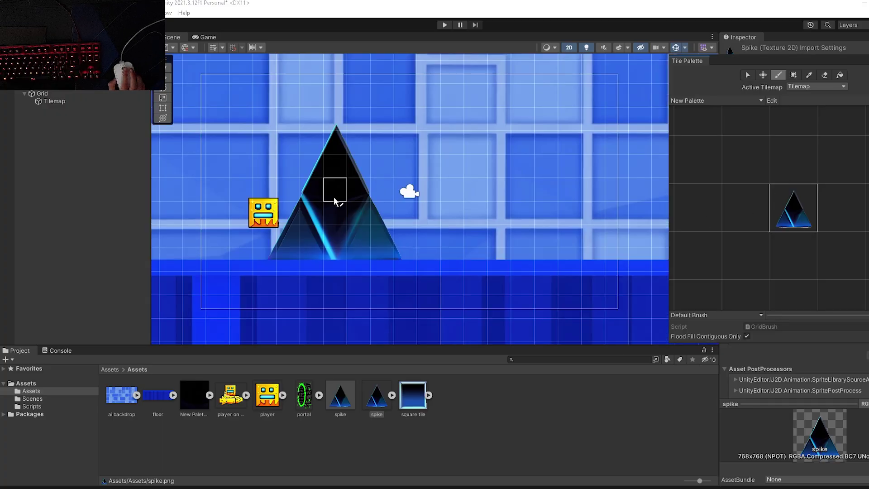
{"action": "left_click", "coordinate": [430, 190]}
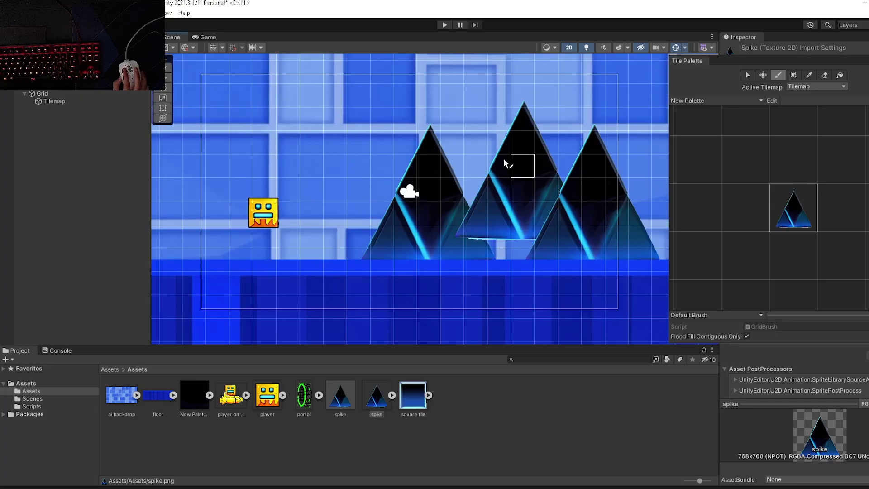
{"action": "left_click", "coordinate": [206, 37]}
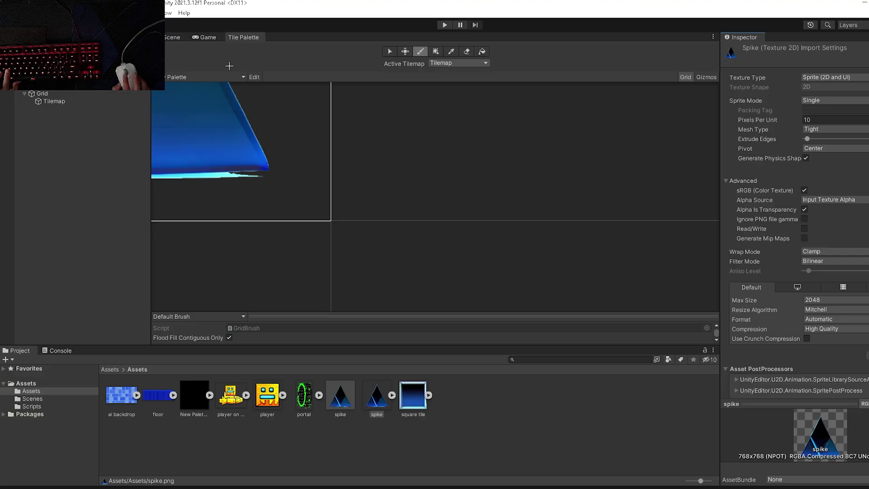
- Paint another spike, move it onto the central spikes, and set Pixels Per Unit to 4065
{"action": "left_click", "coordinate": [175, 41]}
{"action": "scroll", "coordinate": [410, 187], "scroll_direction": "down", "scroll_amount": 2}
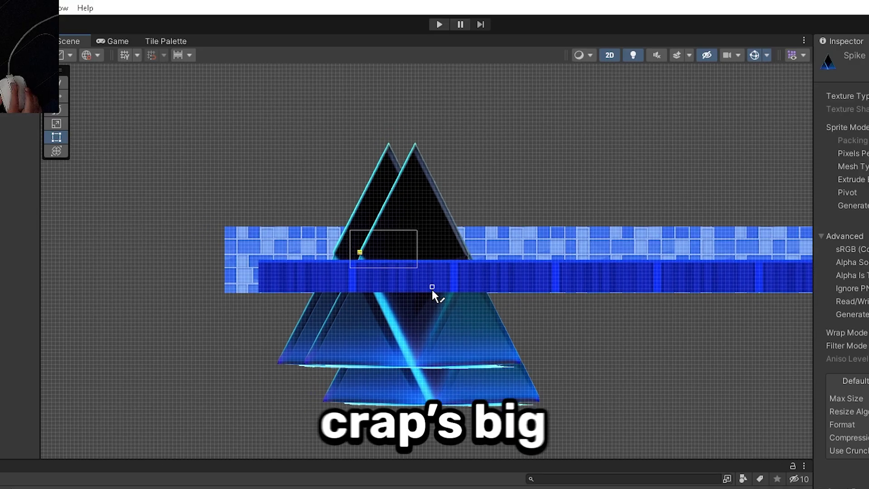
{"action": "left_click", "coordinate": [560, 263]}
{"action": "left_click_drag", "start_coordinate": [597, 350], "coordinate": [438, 275]}
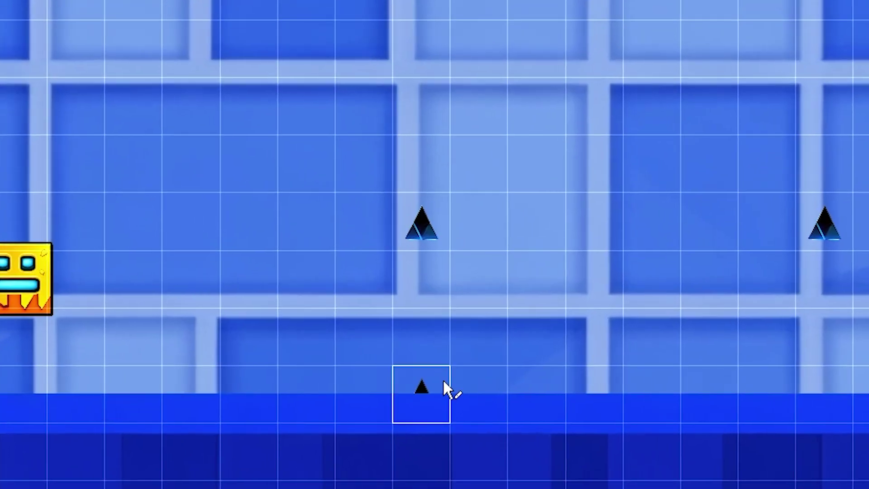
{"action": "type", "text": "4065"}
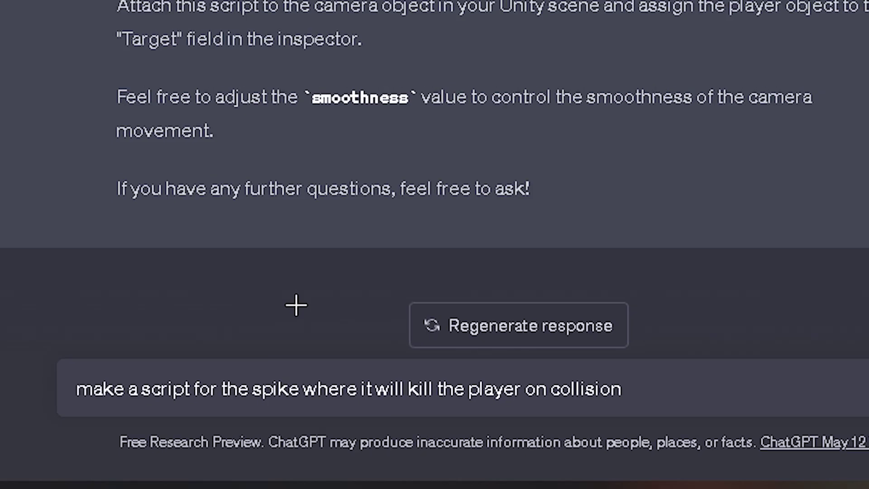
- Send ChatGPT the follow-up request for a spike kill script
{"action": "key", "text": "Return"}
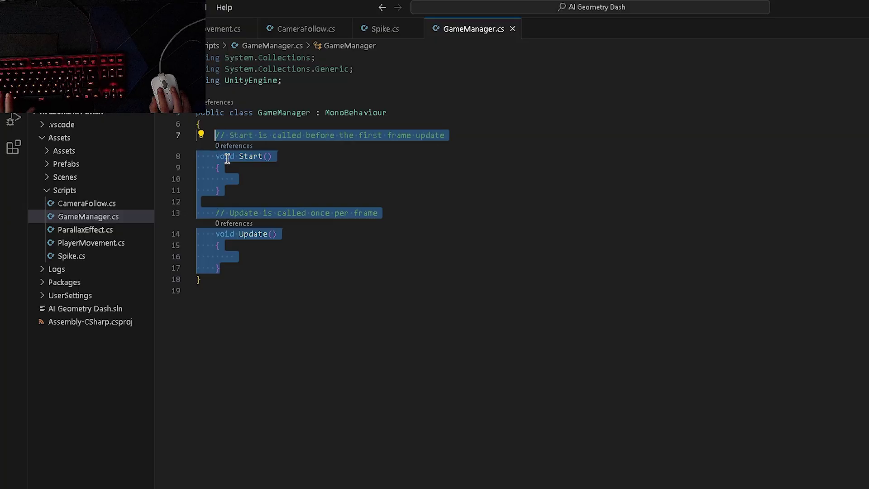
- Paste the game manager code into GameManager.cs, select Spike.cs's code, and test jumping
{"action": "key", "text": "ctrl+v"}
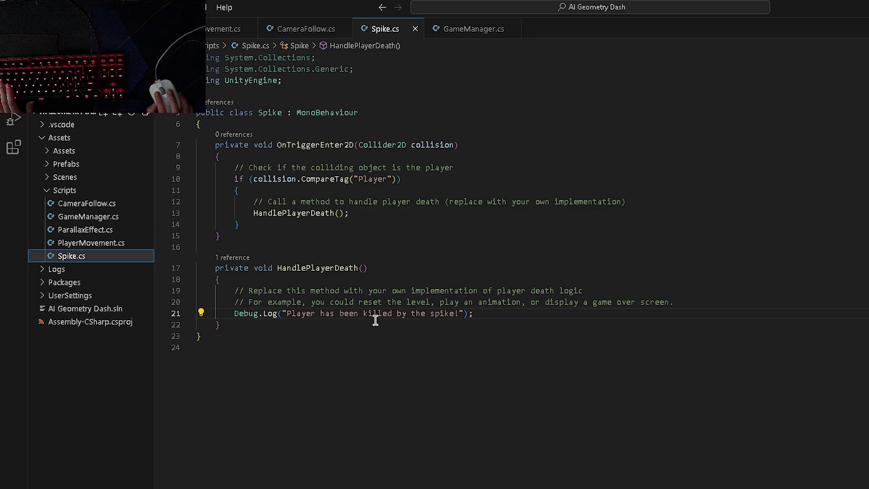
{"action": "left_click_drag", "start_coordinate": [375, 320], "coordinate": [227, 135]}
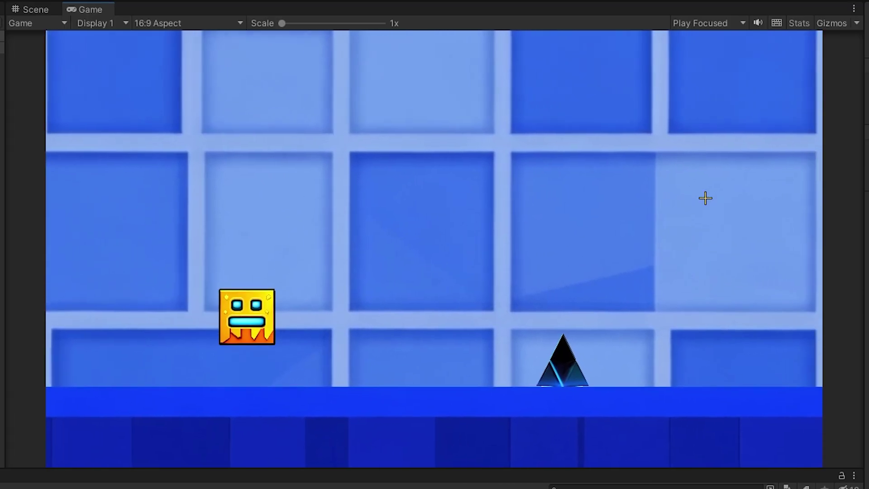
{"action": "key", "text": "space"}
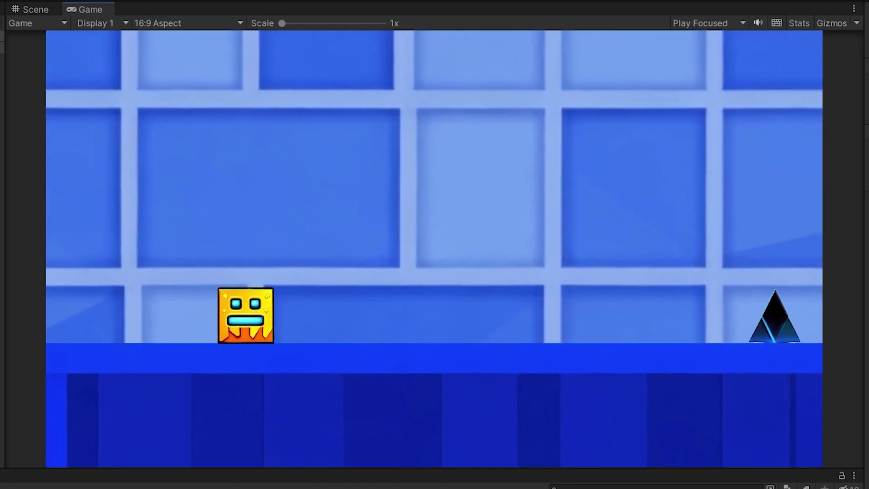
{"action": "key", "text": "space"}
- Select the flip-when-jumping task in ChatGPT's plan, review the reply, and return to Unity
{"action": "left_click_drag", "start_coordinate": [143, 246], "coordinate": [641, 243]}
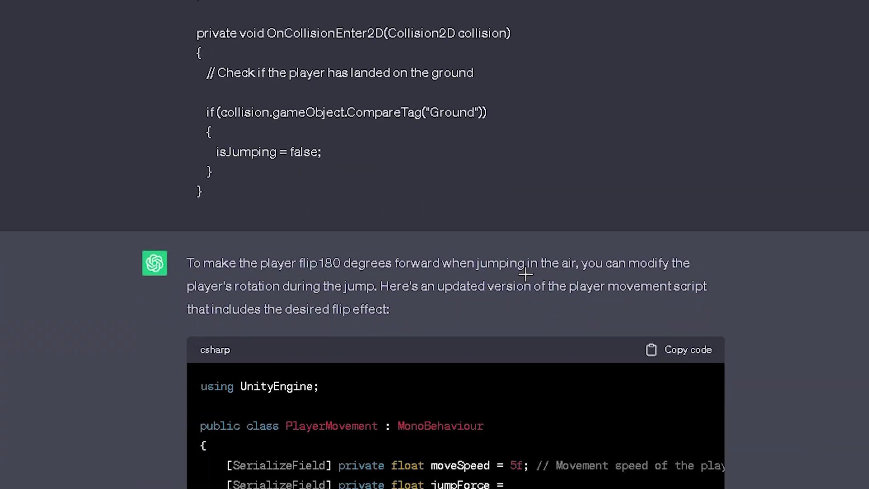
{"action": "scroll", "coordinate": [785, 259], "scroll_direction": "down", "scroll_amount": 15}
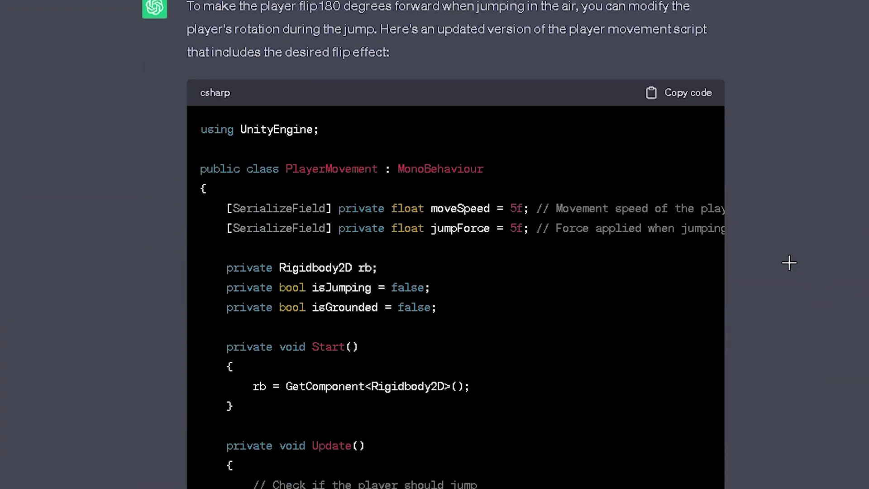
{"action": "scroll", "coordinate": [780, 245], "scroll_direction": "down", "scroll_amount": 7}
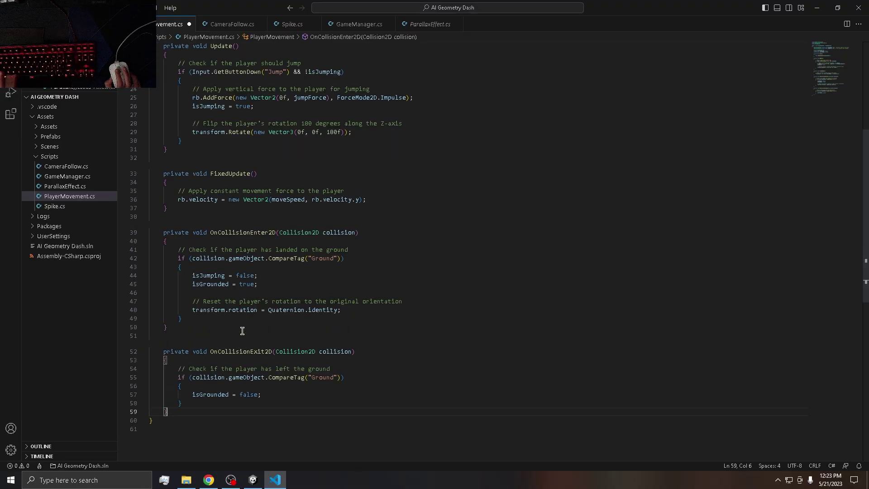
{"action": "left_click", "coordinate": [260, 482]}
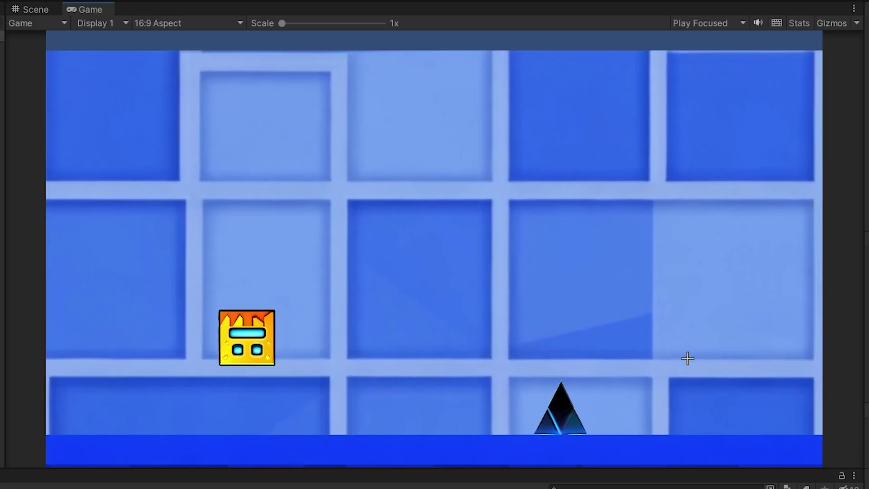
- Play-test the level, jumping the cube repeatedly along the floor and over the spikes
{"action": "key", "text": "space"}
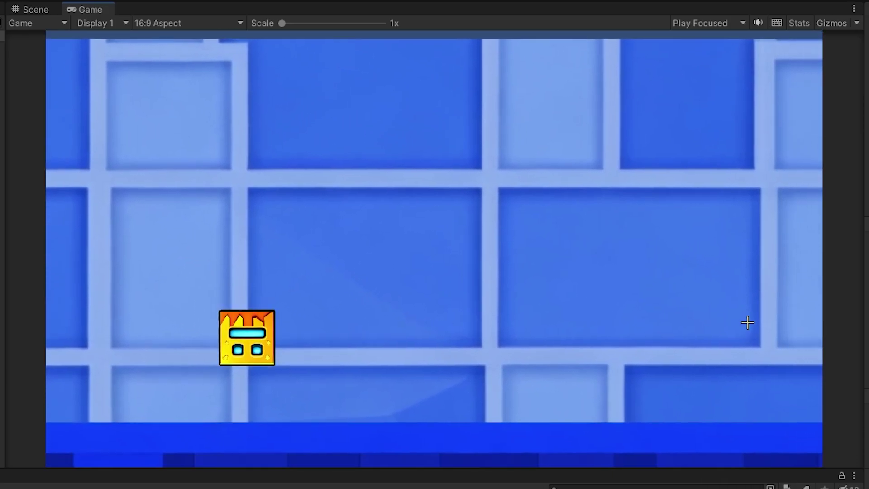
{"action": "left_click", "coordinate": [744, 323]}
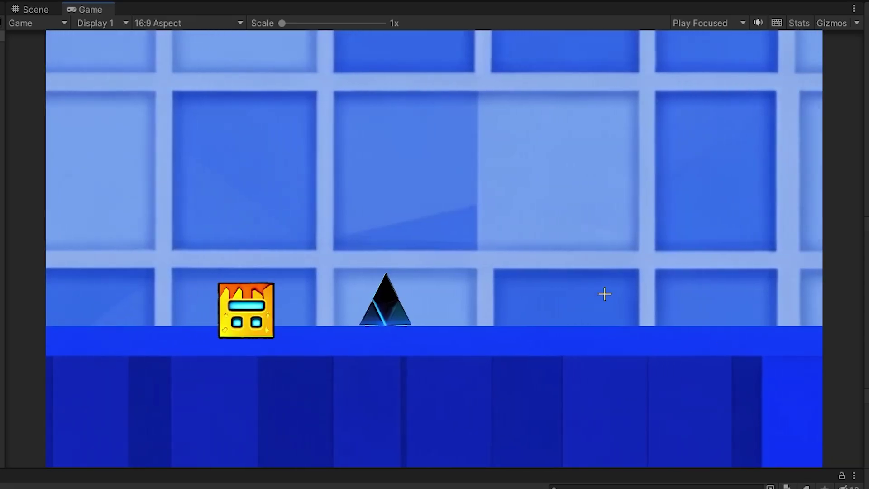
{"action": "left_click", "coordinate": [601, 292]}
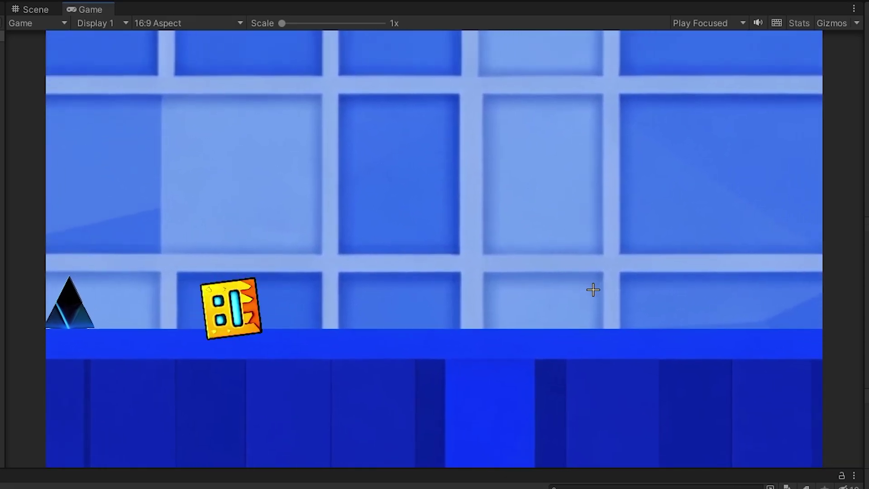
{"action": "left_click", "coordinate": [590, 152]}
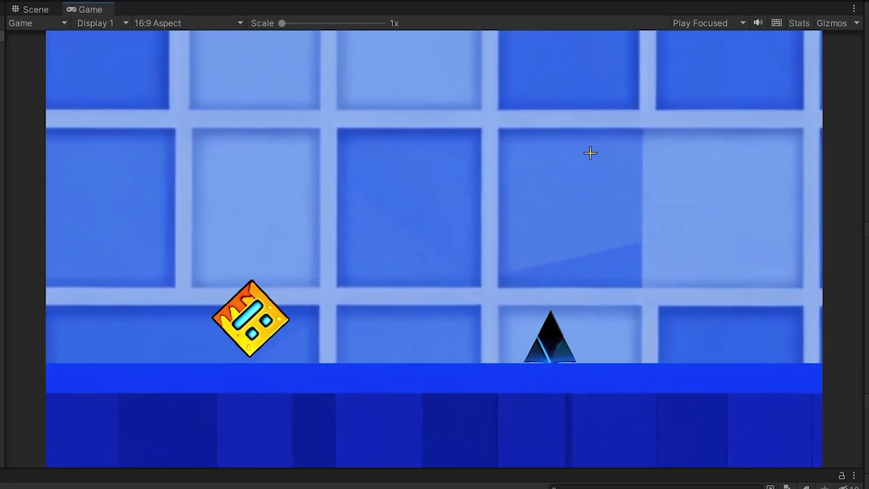
{"action": "left_click", "coordinate": [590, 152]}
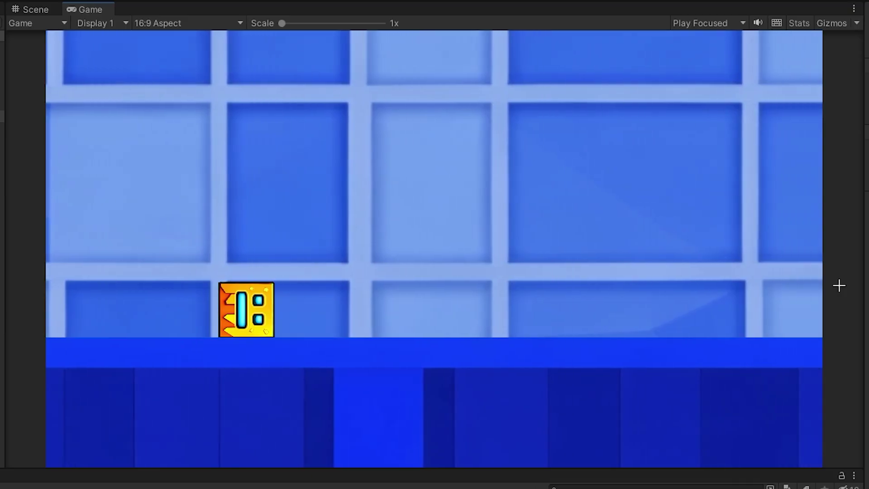
{"action": "key", "text": "space"}
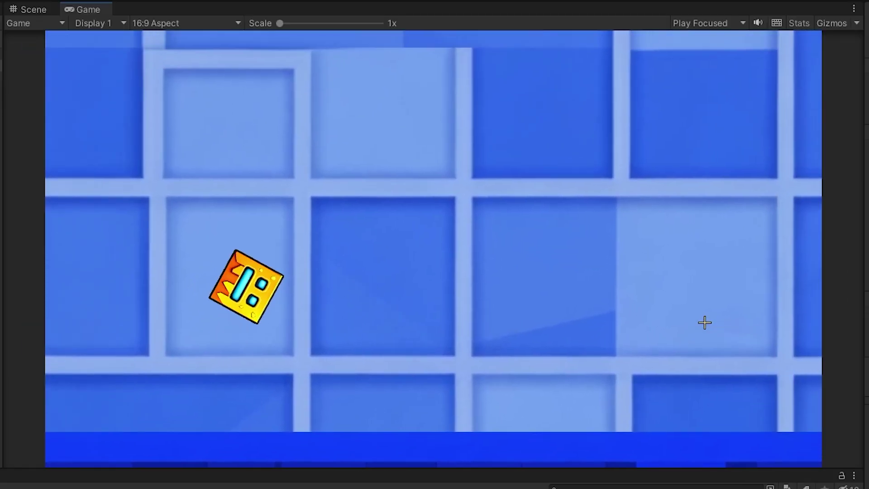
{"action": "key", "text": "space"}
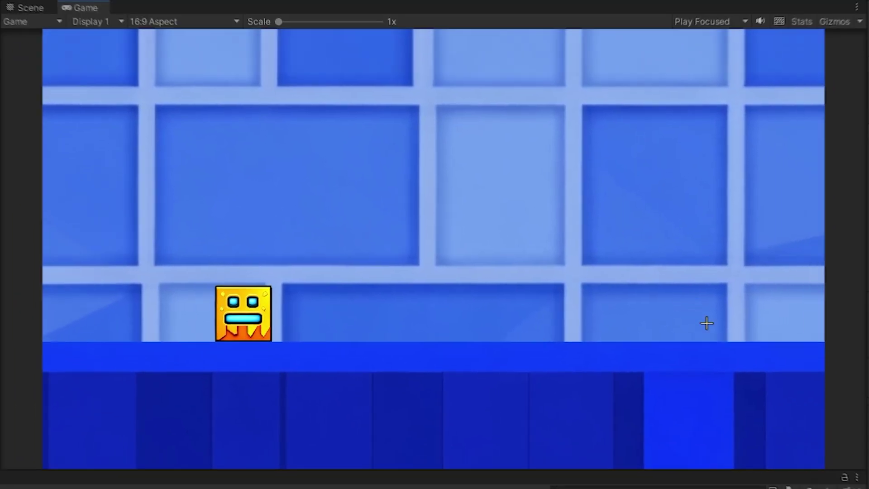
{"action": "key", "text": "space"}
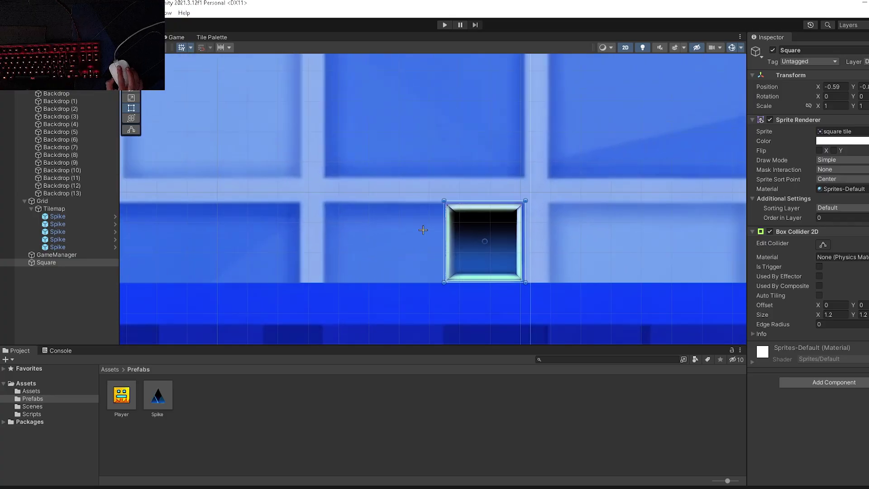
- Play-test the square tile blocks, jumping the cube onto the dark block and over spikes
{"action": "scroll", "coordinate": [354, 229], "scroll_direction": "down", "scroll_amount": 1}
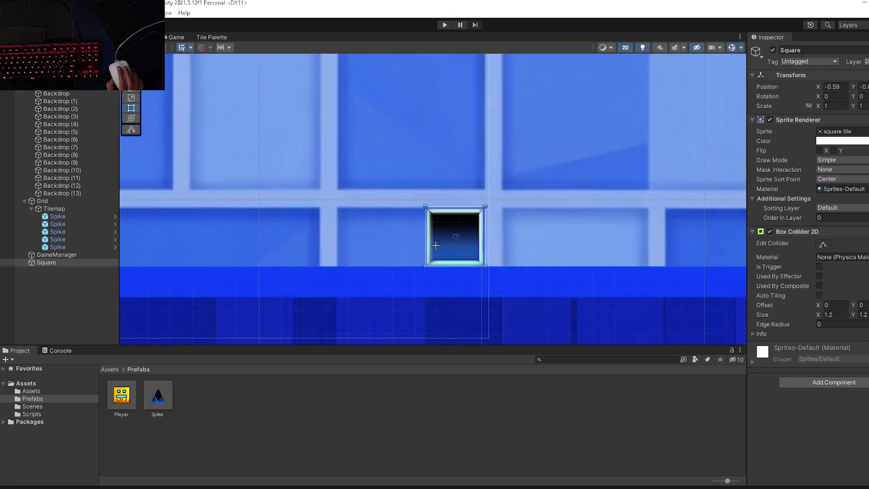
{"action": "scroll", "coordinate": [436, 244], "scroll_direction": "up", "scroll_amount": 3}
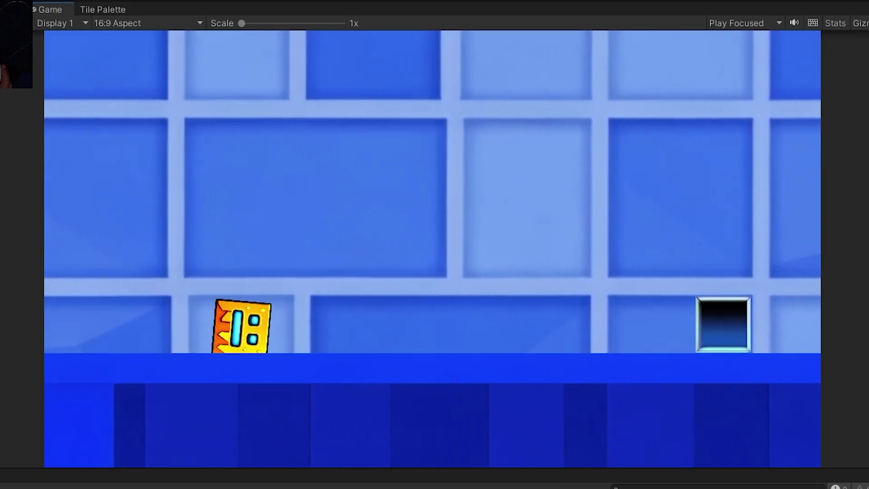
{"action": "key", "text": "space"}
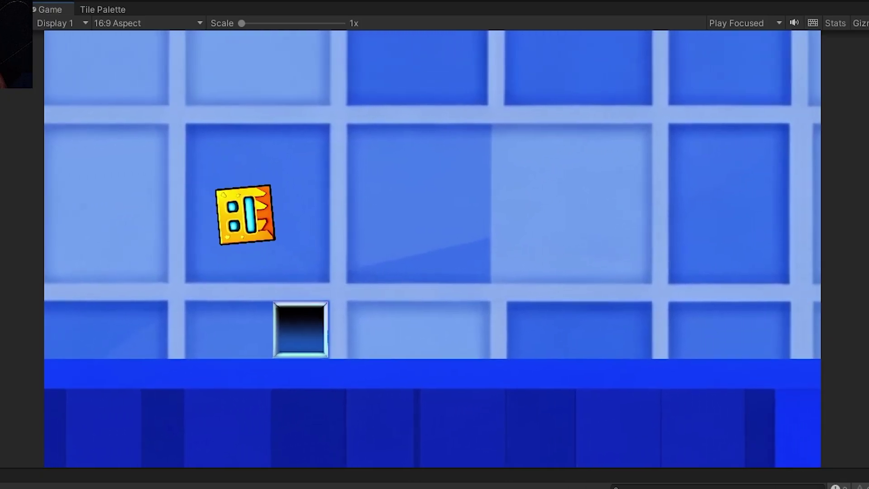
{"action": "key", "text": "space"}
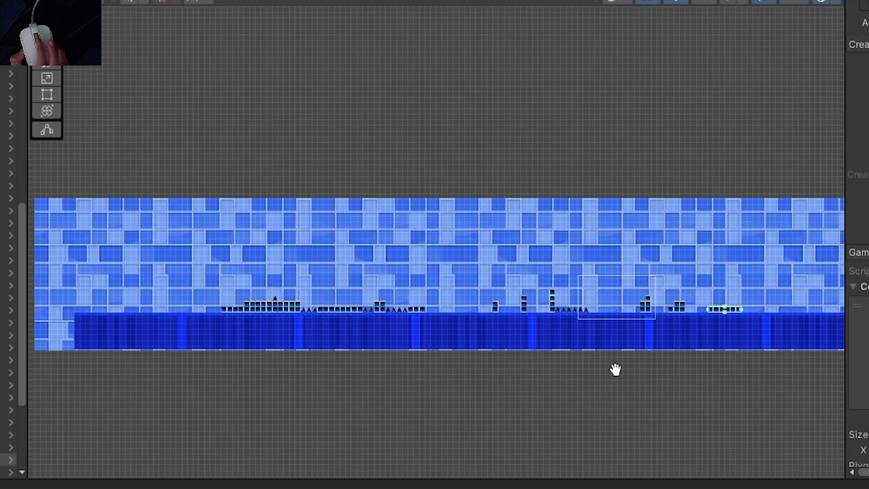
{"action": "scroll", "coordinate": [529, 359], "scroll_direction": "up", "scroll_amount": 10}
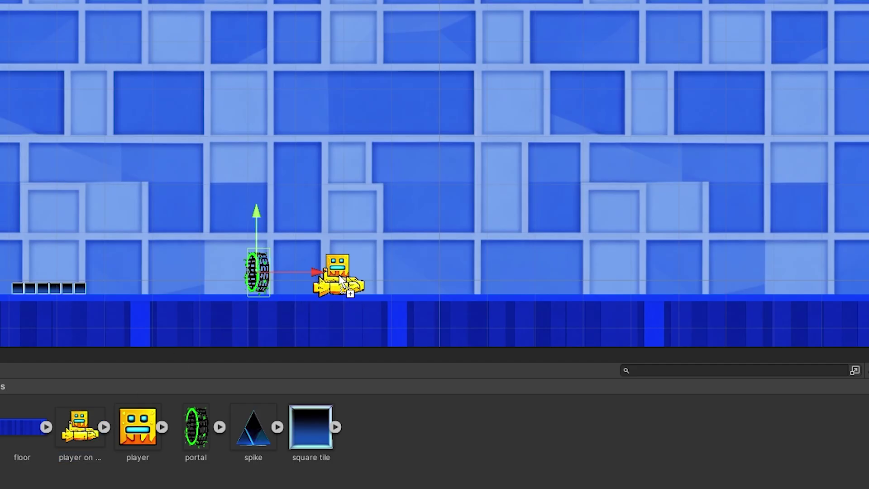
- Scroll the Scene while placing the portal, ship player, and long rows of blocks and spikes
{"action": "scroll", "coordinate": [425, 272], "scroll_direction": "up", "scroll_amount": 6}
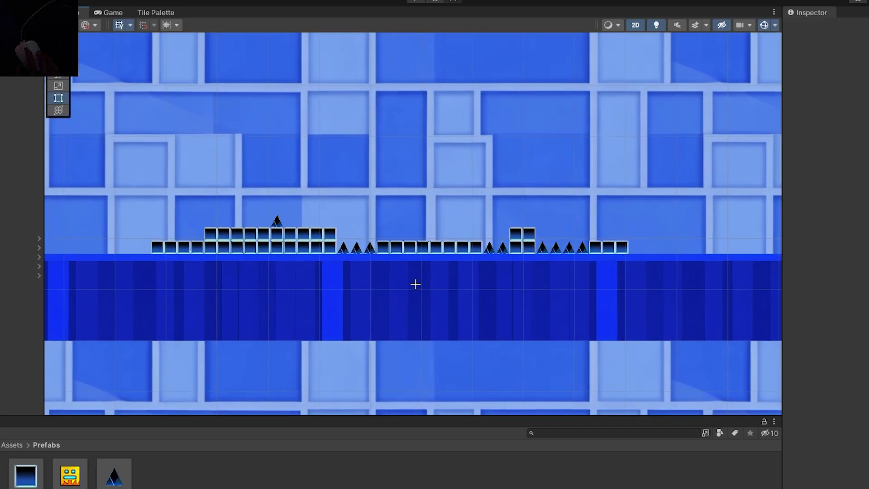
{"action": "scroll", "coordinate": [416, 283], "scroll_direction": "down", "scroll_amount": 5}
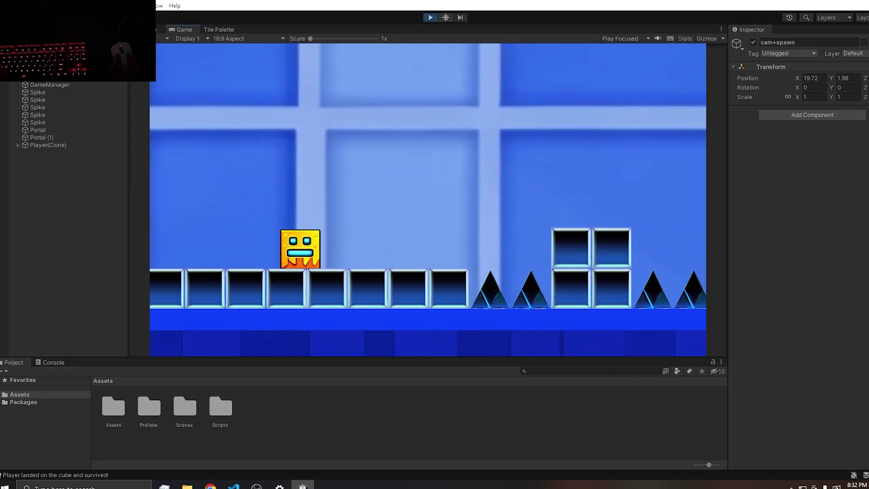
- Capture a rectangular Snipping Tool screenshot of the running Game view
{"action": "key", "text": "super+s"}
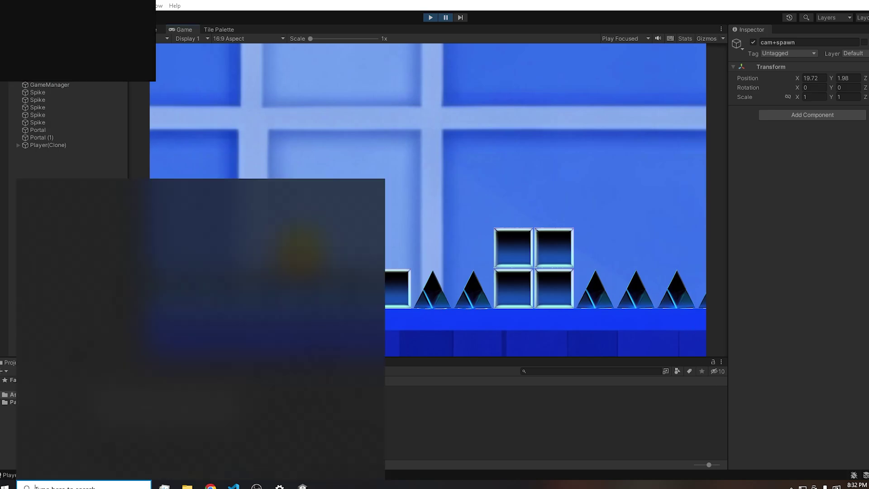
{"action": "type", "text": "sni"}
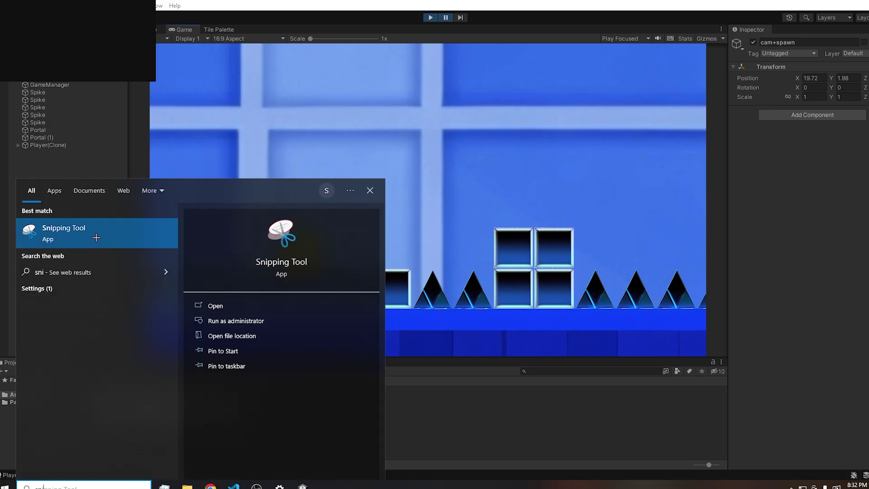
{"action": "left_click", "coordinate": [64, 232]}
{"action": "left_click", "coordinate": [763, 294]}
{"action": "left_click", "coordinate": [761, 320]}
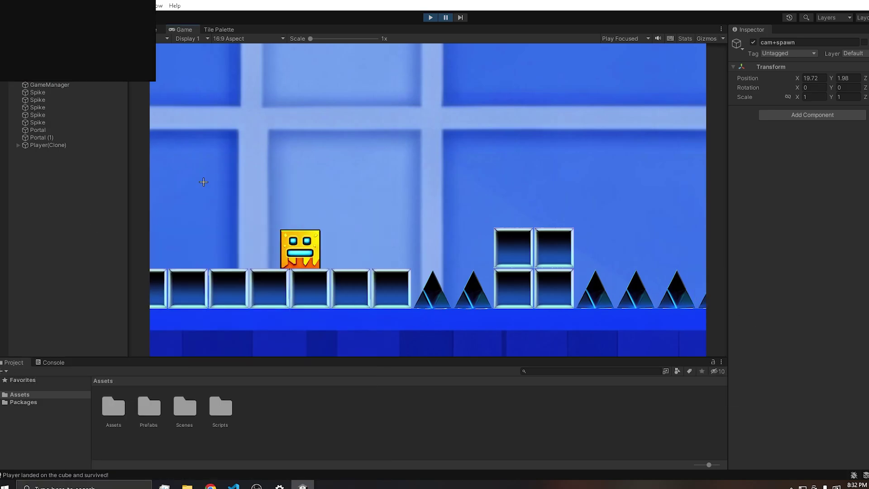
{"action": "left_click_drag", "start_coordinate": [150, 45], "coordinate": [705, 355]}
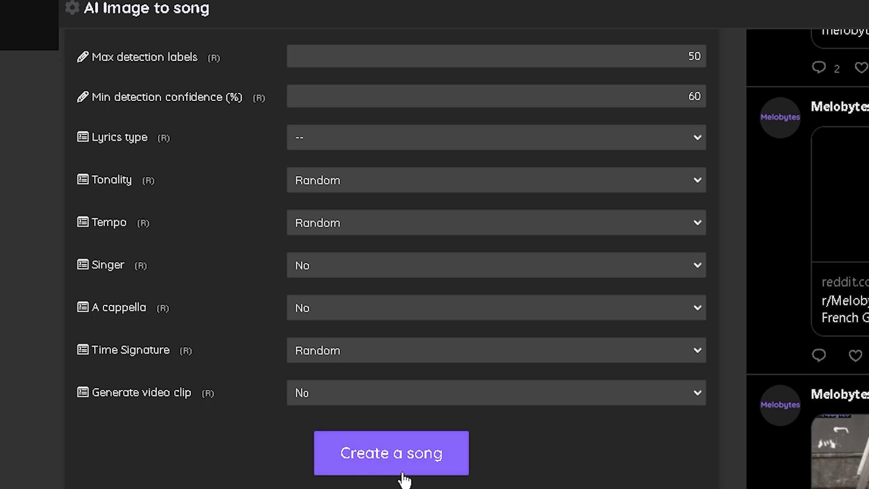
- Set Lyrics type to Simple words and create a song from the uploaded screenshot
{"action": "left_click", "coordinate": [402, 470]}
{"action": "left_click", "coordinate": [470, 132]}
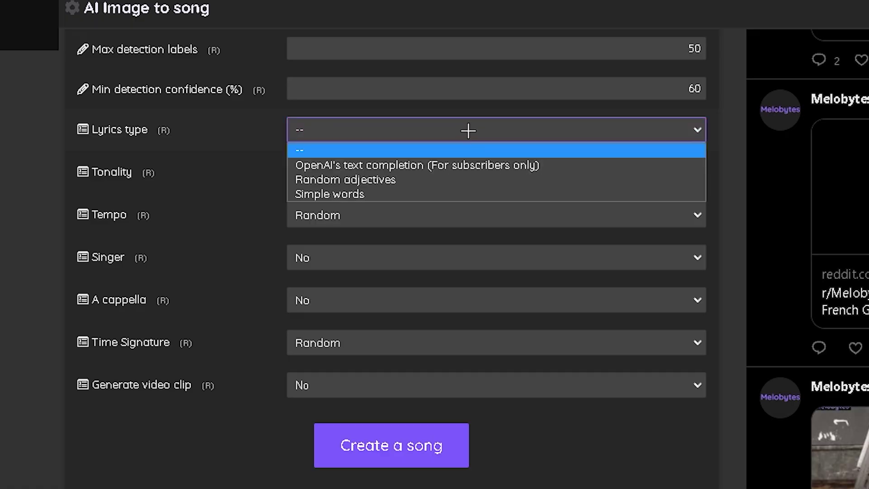
{"action": "left_click", "coordinate": [432, 194]}
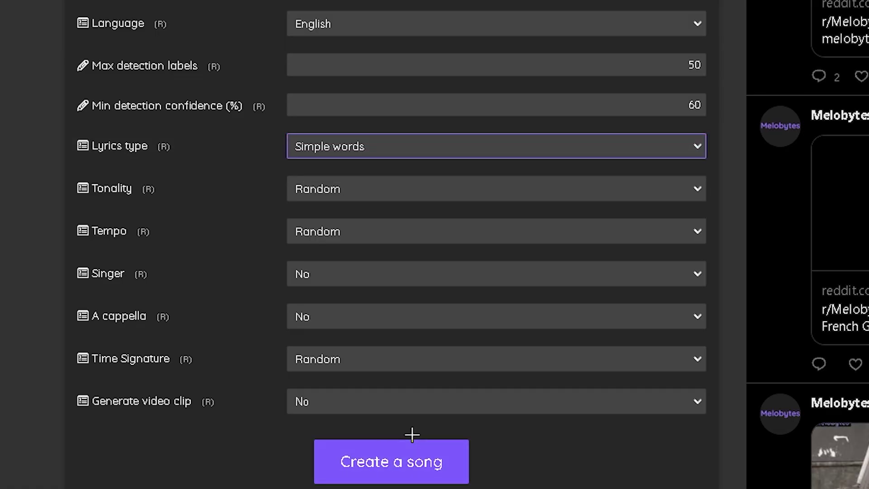
{"action": "left_click", "coordinate": [416, 461]}
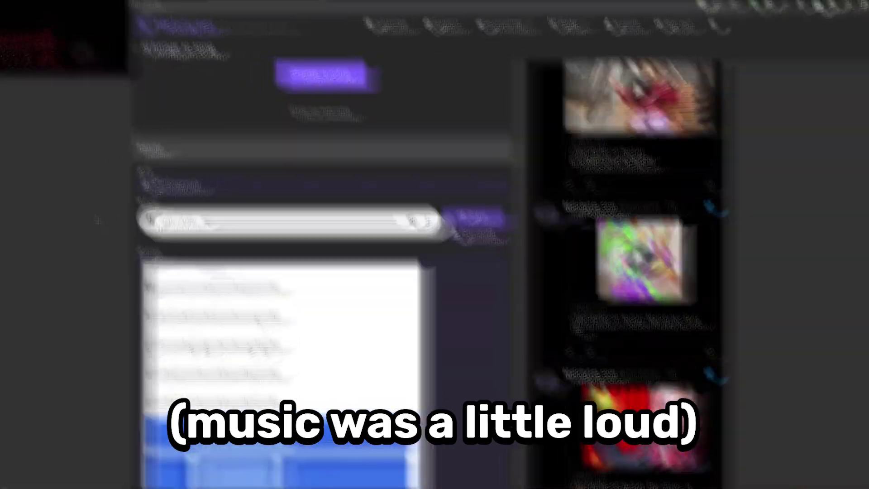
- Play the generated song and turn its volume down
{"action": "mouse_move", "coordinate": [448, 212]}
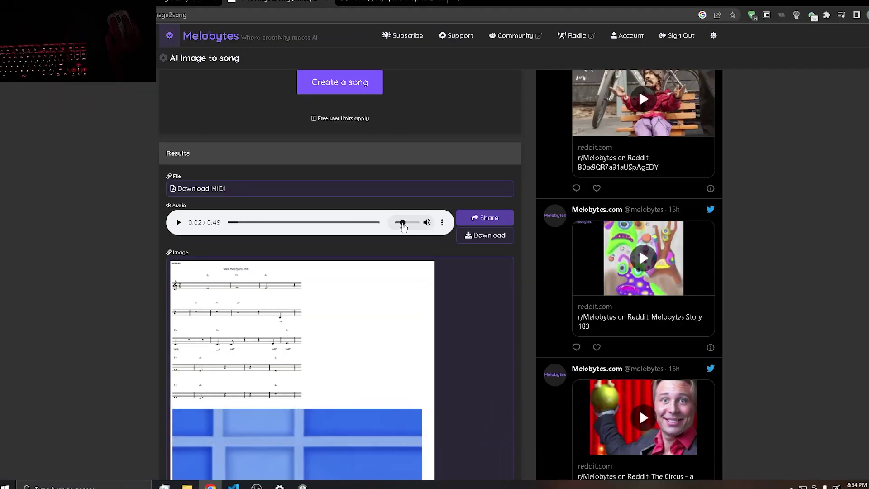
{"action": "left_click", "coordinate": [178, 222]}
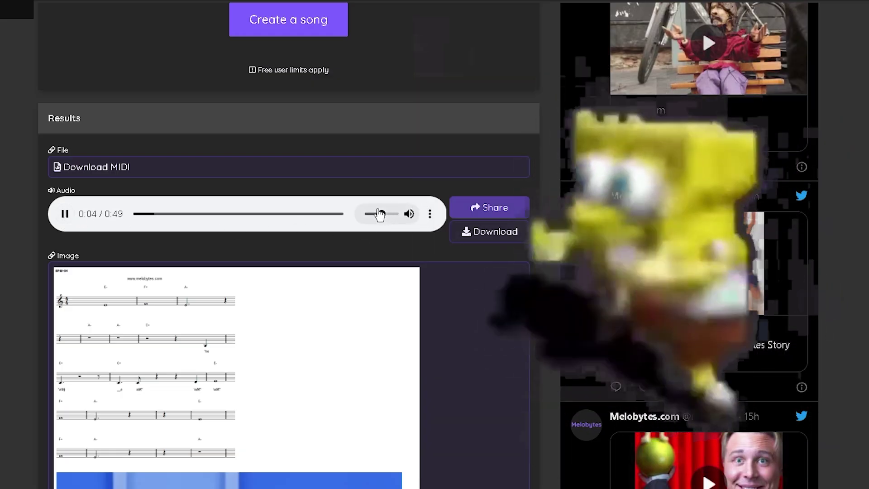
{"action": "left_click_drag", "start_coordinate": [379, 214], "coordinate": [372, 217]}
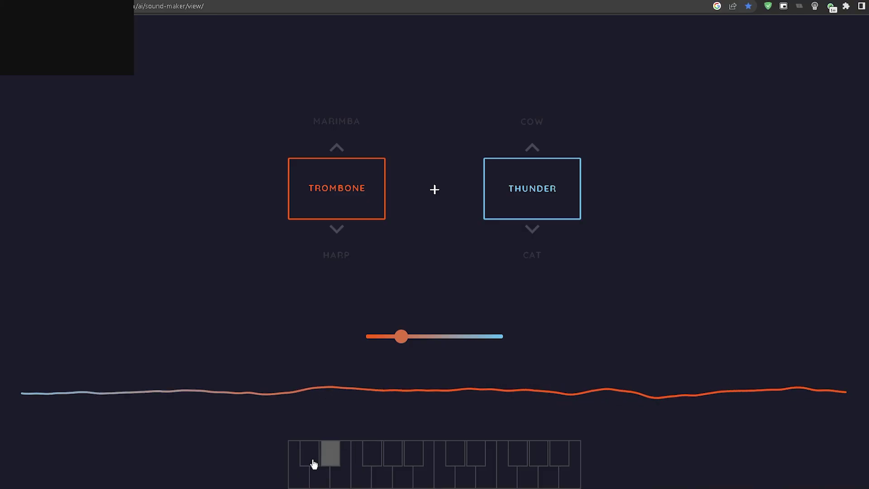
- Play four ascending piano notes to audition the Trombone + Thunder blend
{"action": "left_click", "coordinate": [311, 462]}
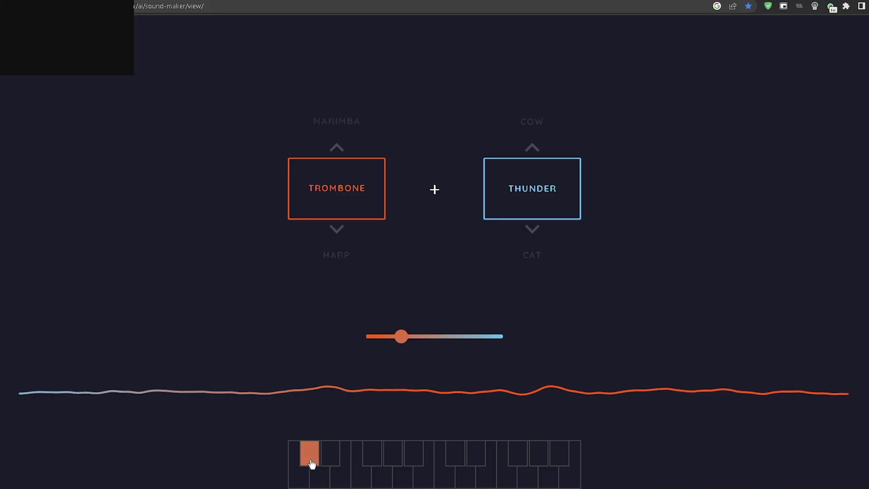
{"action": "left_click", "coordinate": [331, 461]}
{"action": "left_click", "coordinate": [373, 462]}
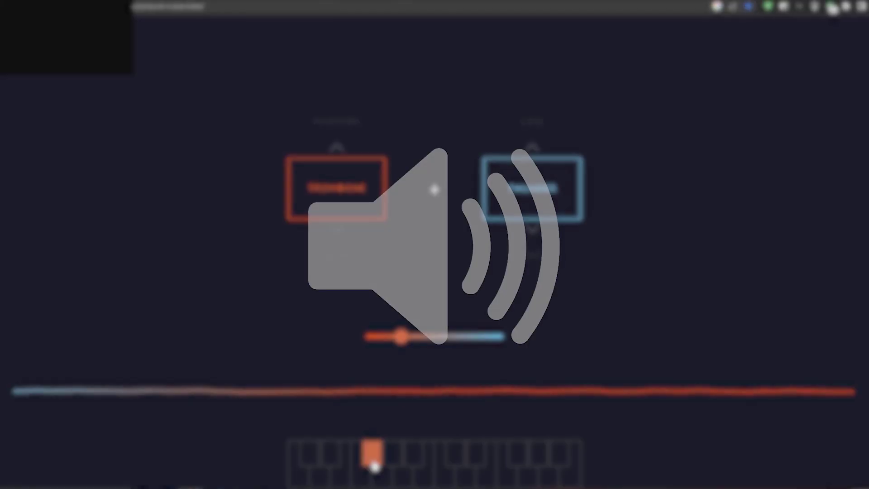
{"action": "left_click", "coordinate": [411, 460]}
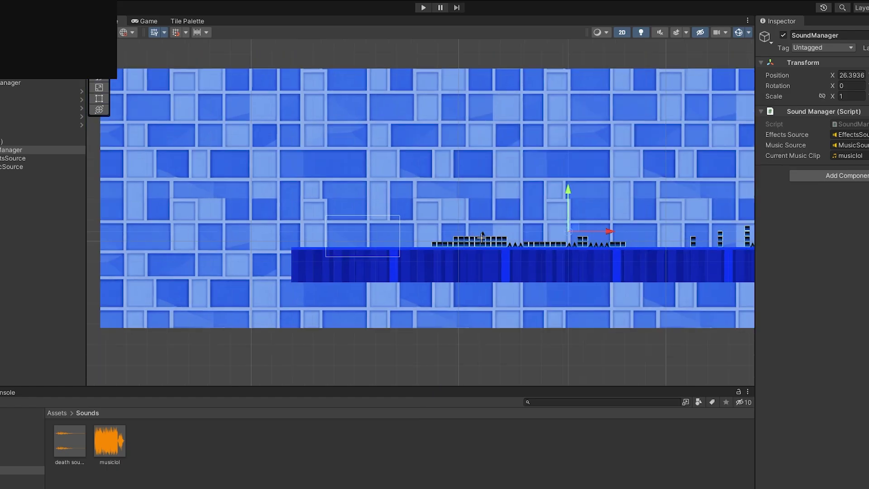
- Pan and zoom the Scene view to bring the level's end portal into view
{"action": "left_click_drag", "start_coordinate": [476, 197], "coordinate": [181, 204]}
{"action": "scroll", "coordinate": [355, 237], "scroll_direction": "up", "scroll_amount": 5}
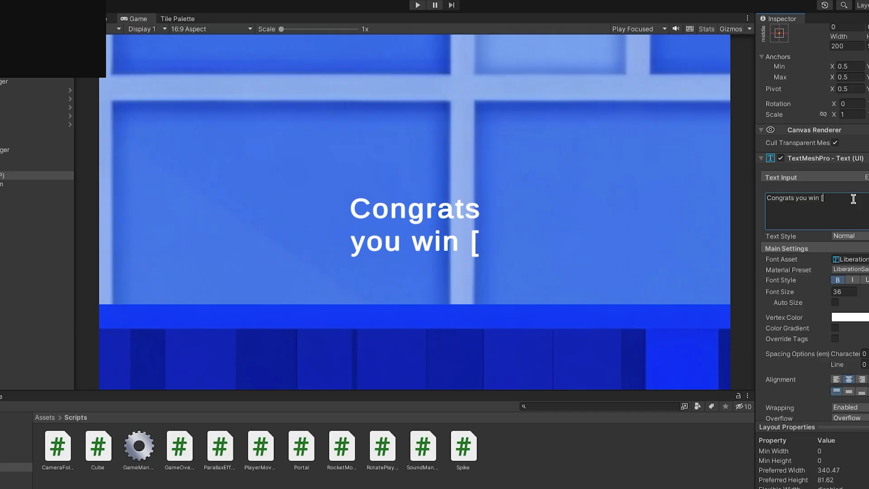
- Finish the win text with 'backspace to play again]' and widen its text box
{"action": "type", "text": "backspace to play again]"}
{"action": "left_click_drag", "start_coordinate": [837, 94], "coordinate": [847, 96]}
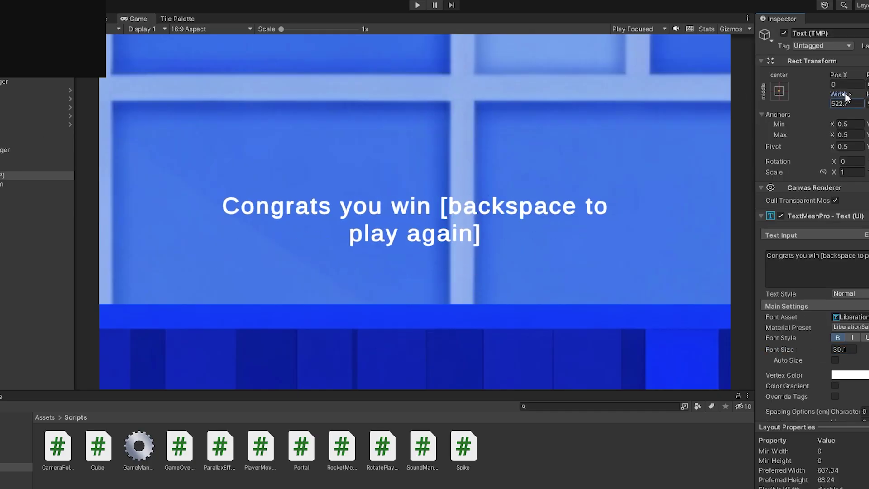